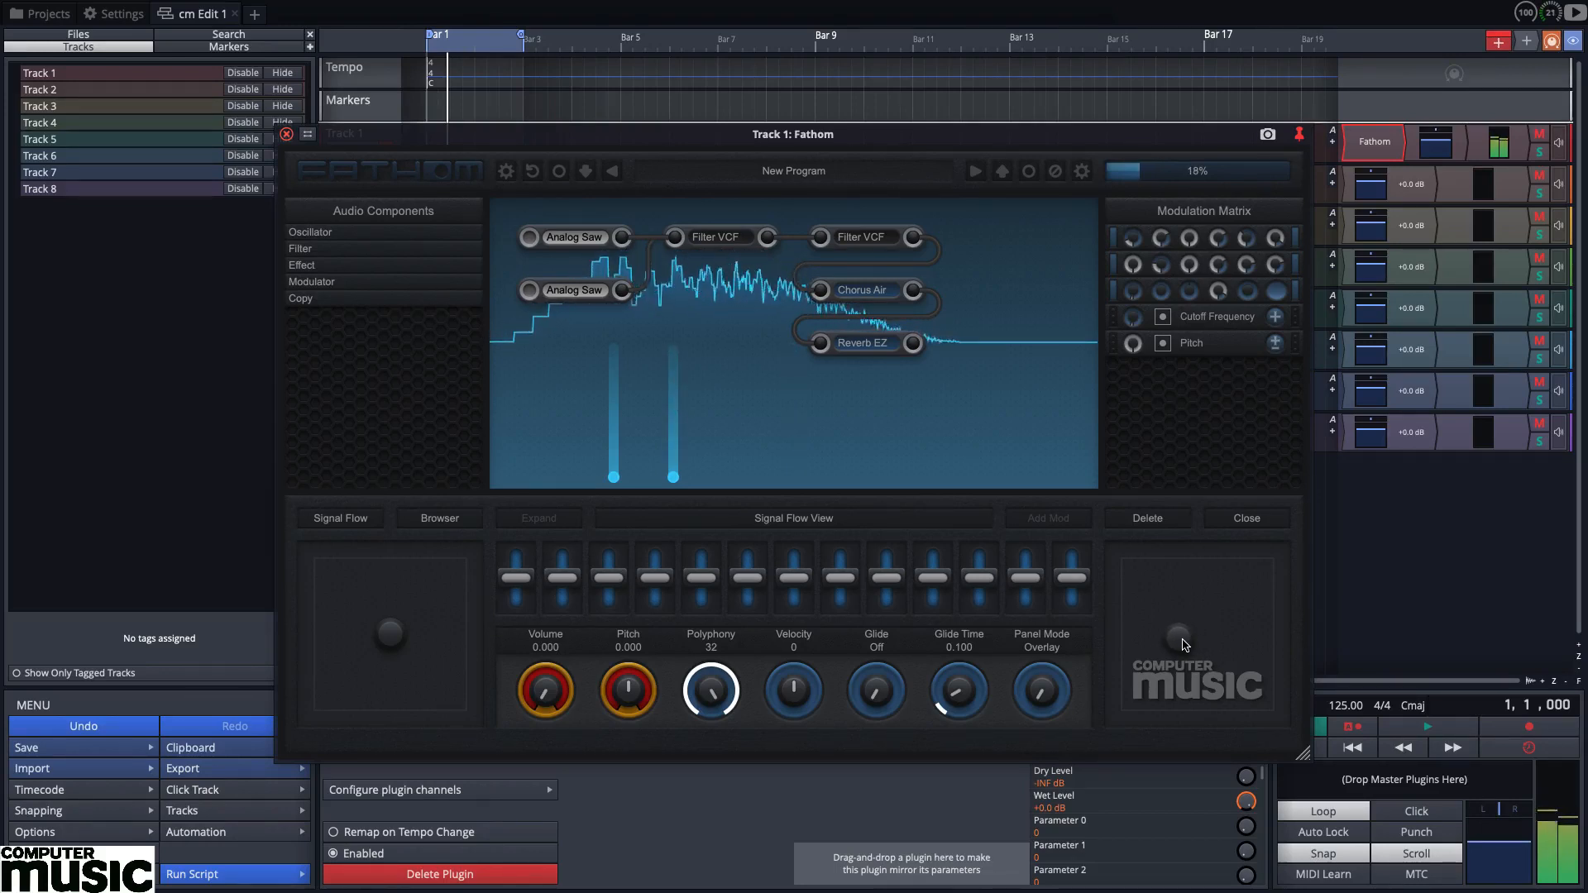
{"action": "left_click_drag", "start_coordinate": [1198, 641], "coordinate": [1140, 676]}
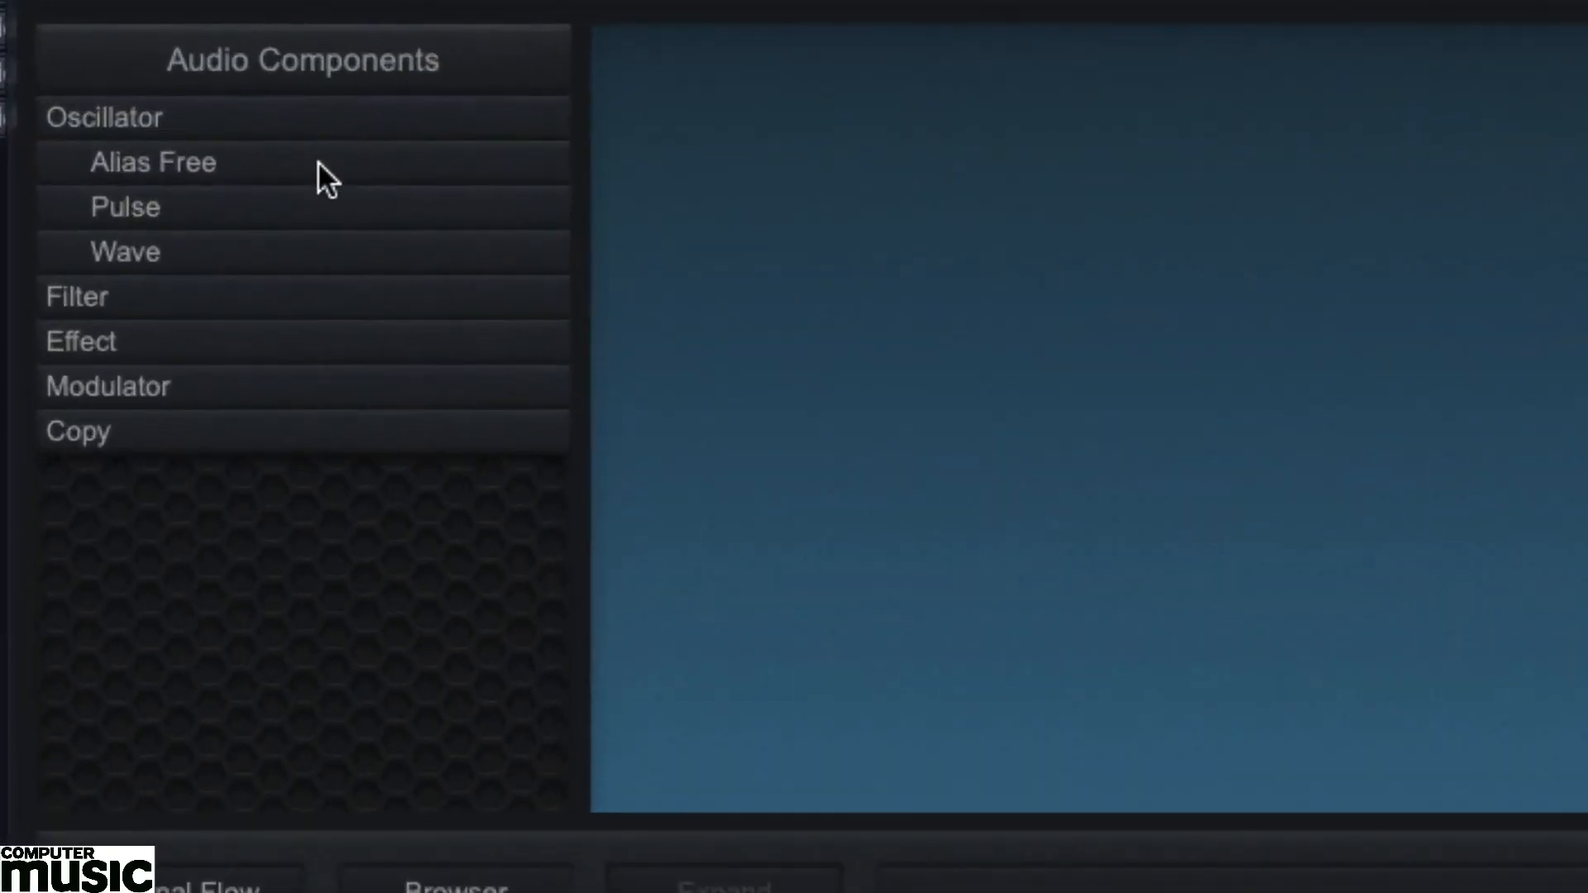
Add two alias-free Analog Saw oscillators to the signal flow, one above the other.
{"action": "left_click", "coordinate": [229, 184]}
{"action": "left_click_drag", "start_coordinate": [267, 252], "coordinate": [728, 137]}
{"action": "left_click_drag", "start_coordinate": [235, 248], "coordinate": [710, 313]}
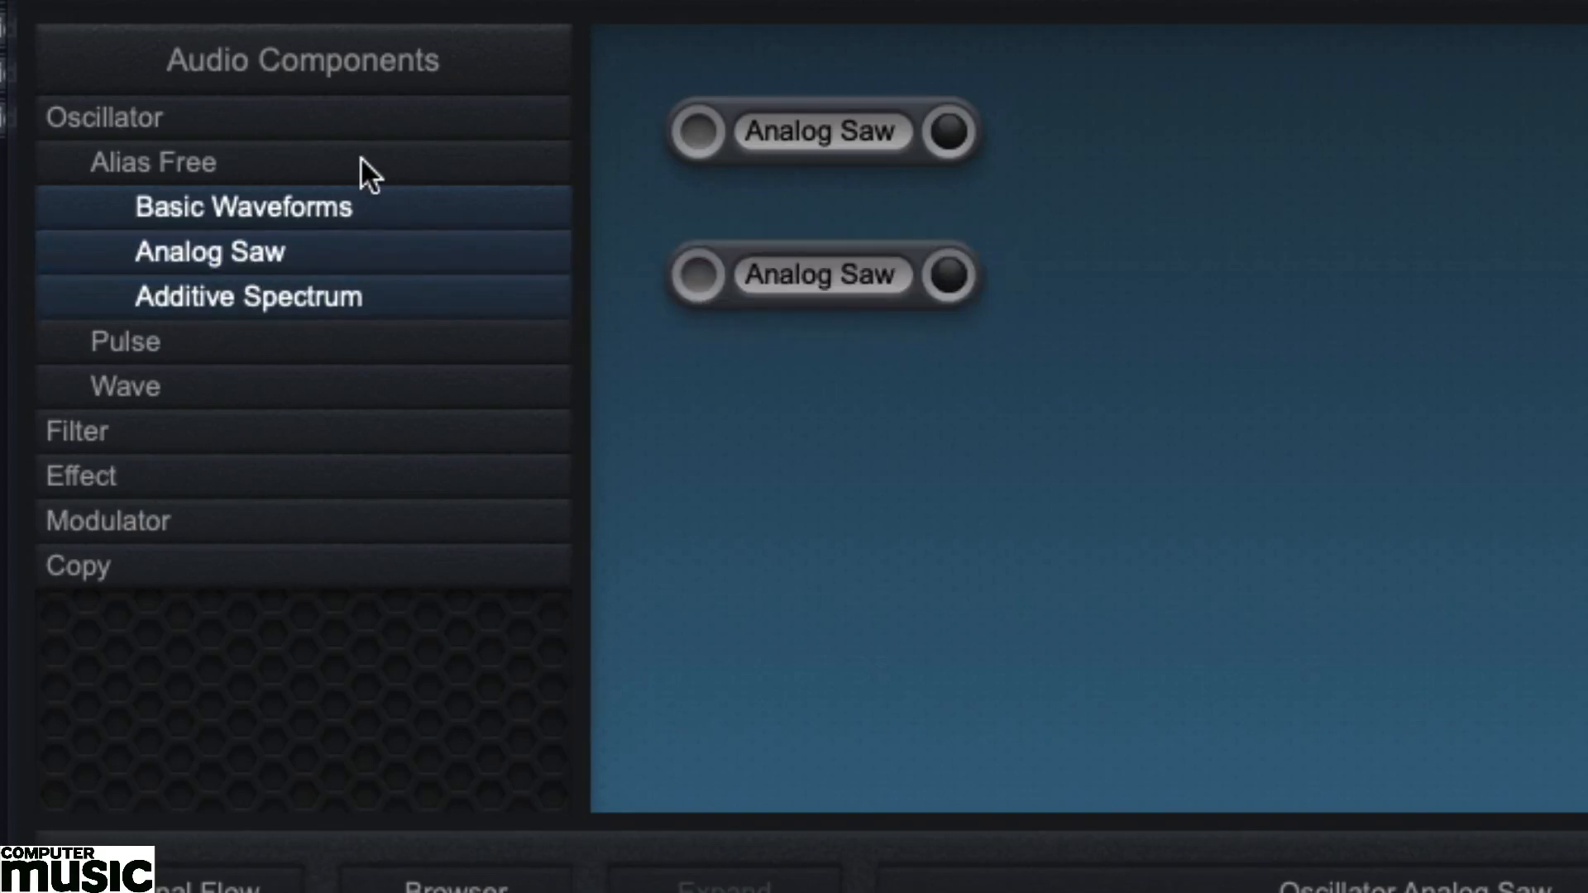
{"action": "left_click", "coordinate": [325, 114]}
Add a Voltage Control High Pass filter beside the upper oscillator and a Voltage Control Low Pass filter beside the lower one.
{"action": "left_click", "coordinate": [271, 164]}
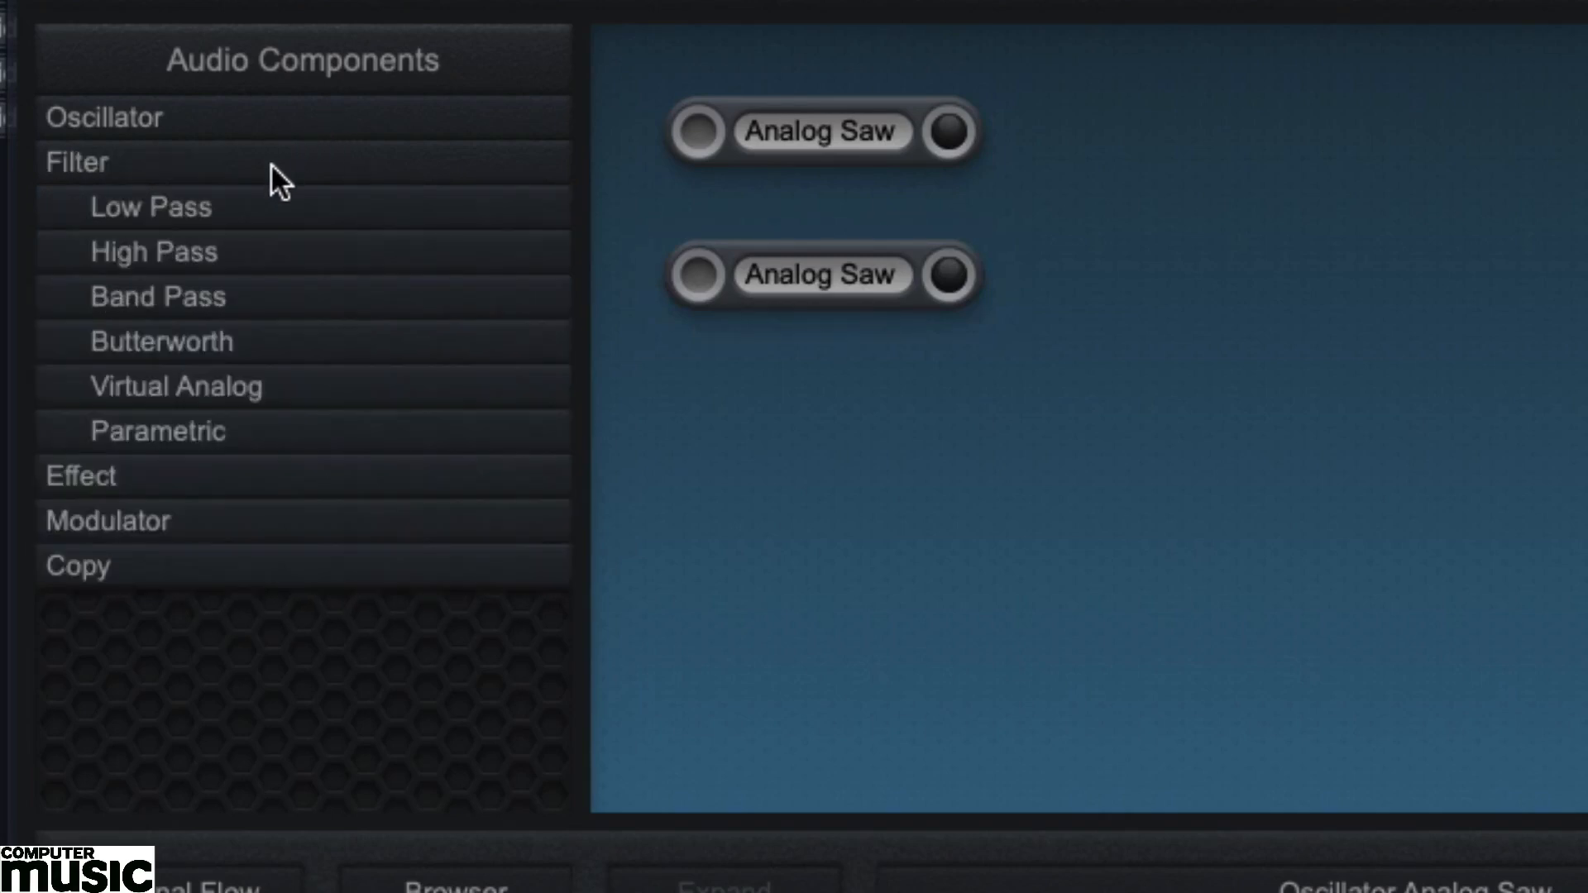
{"action": "left_click", "coordinate": [241, 394]}
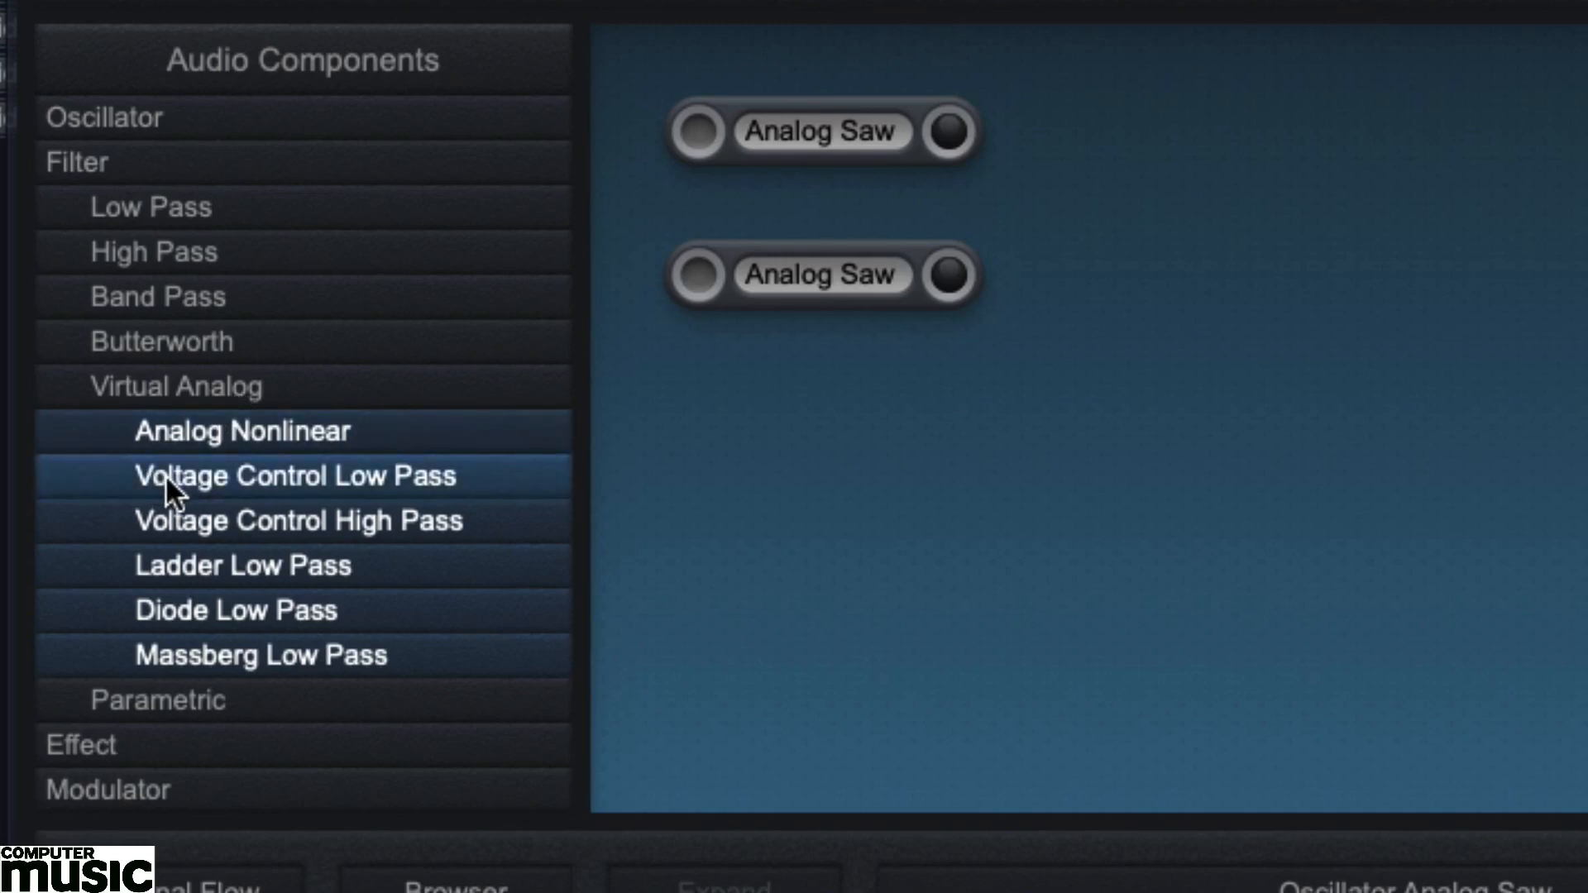
{"action": "left_click_drag", "start_coordinate": [165, 474], "coordinate": [1150, 269]}
{"action": "left_click_drag", "start_coordinate": [309, 517], "coordinate": [1090, 122]}
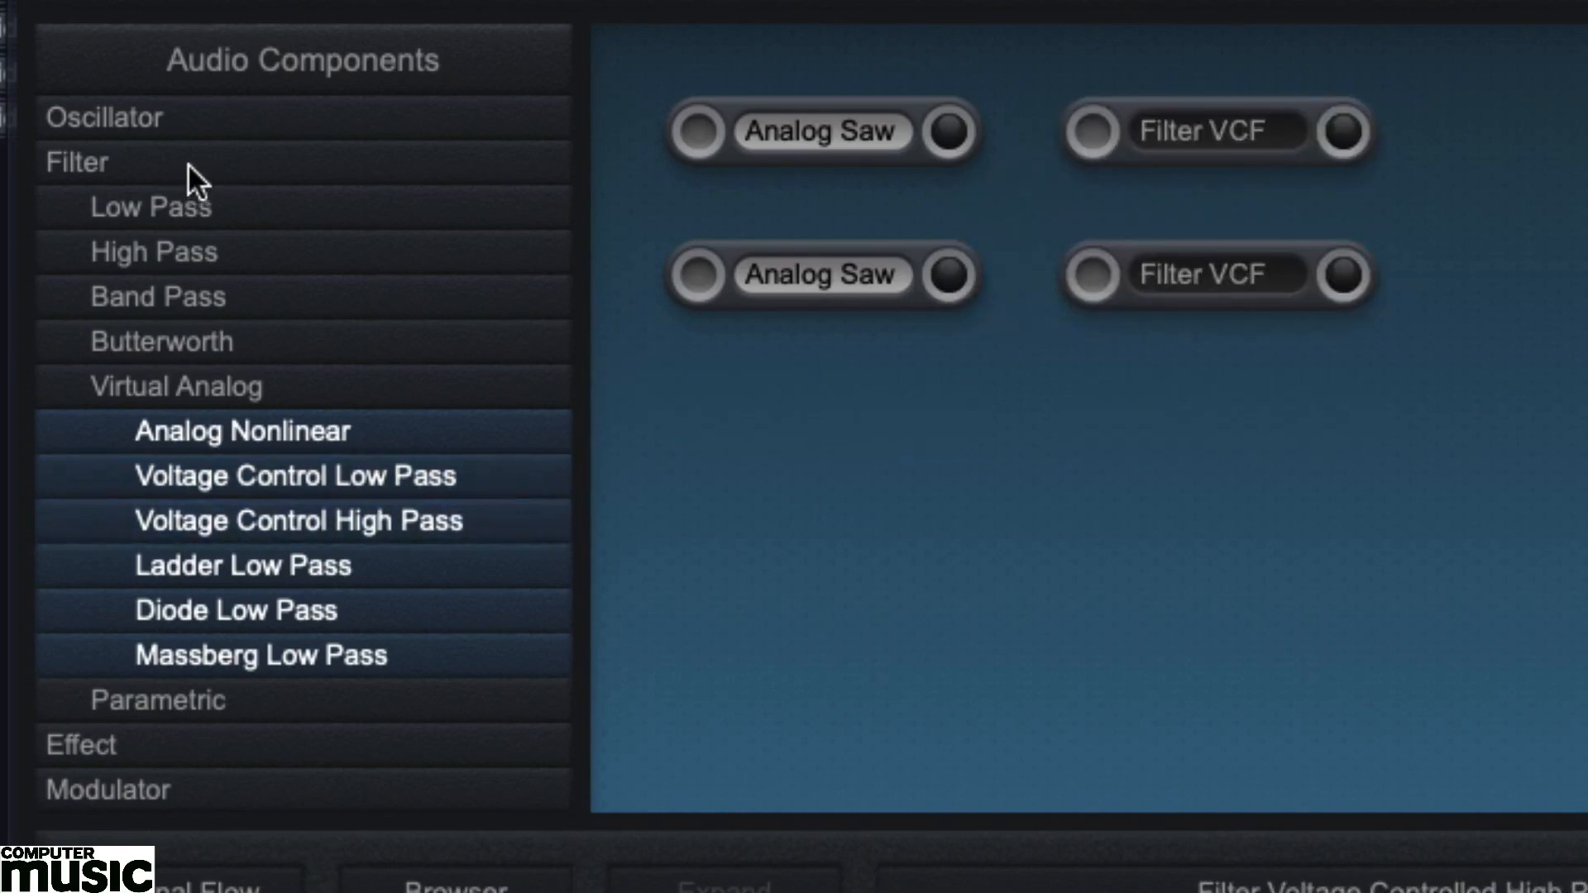
{"action": "left_click", "coordinate": [187, 162]}
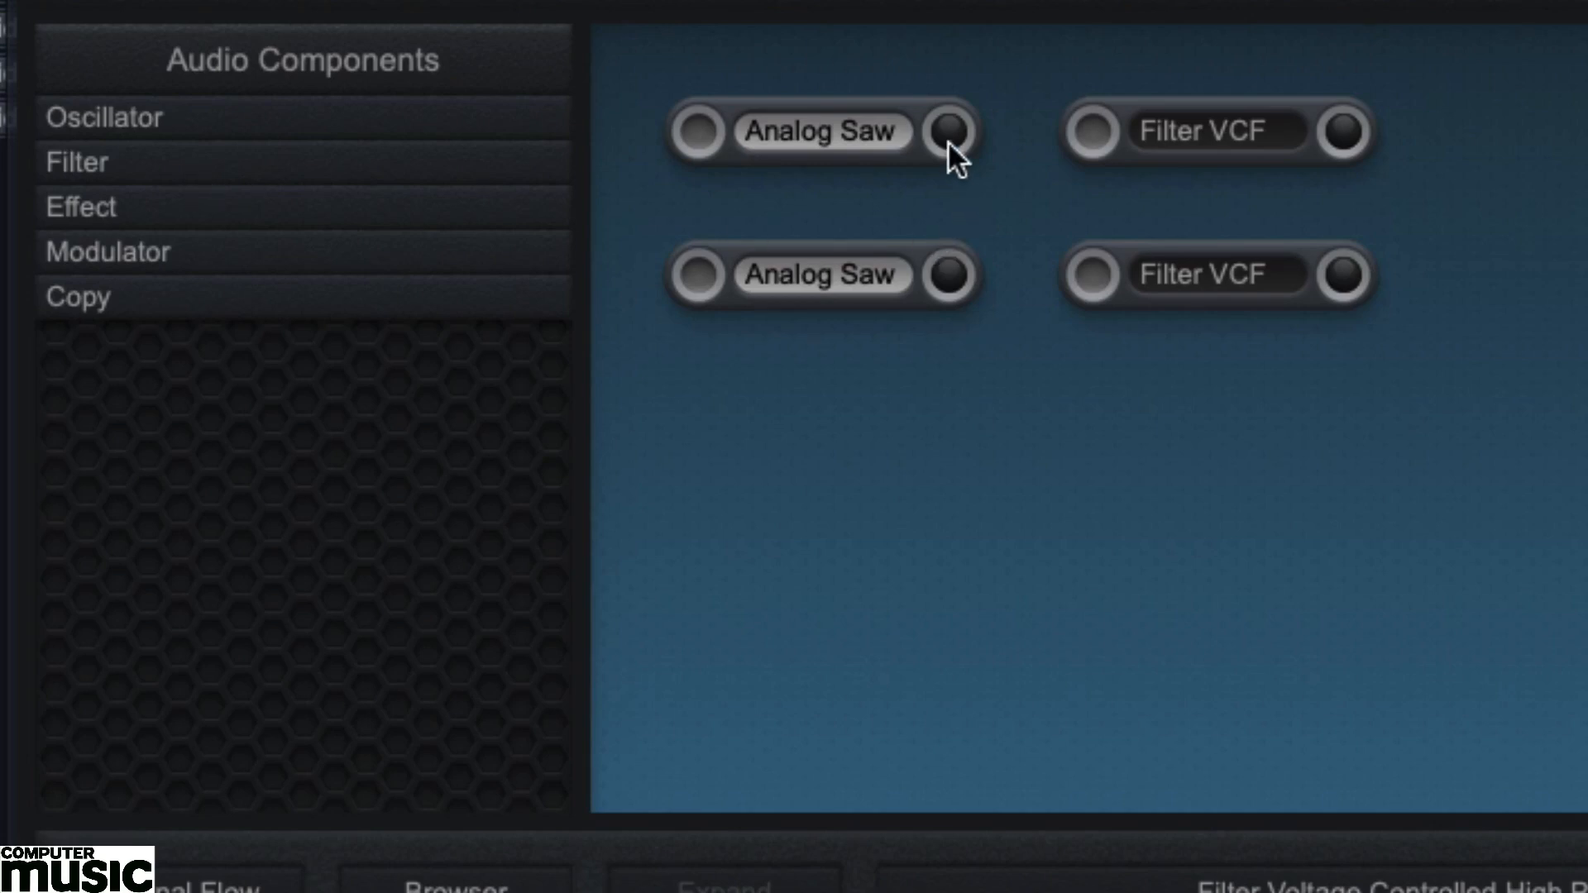
Connect both Analog Saw outputs to the high-pass filter's input and route that filter's output into the low-pass filter.
{"action": "left_click_drag", "start_coordinate": [948, 142], "coordinate": [980, 139]}
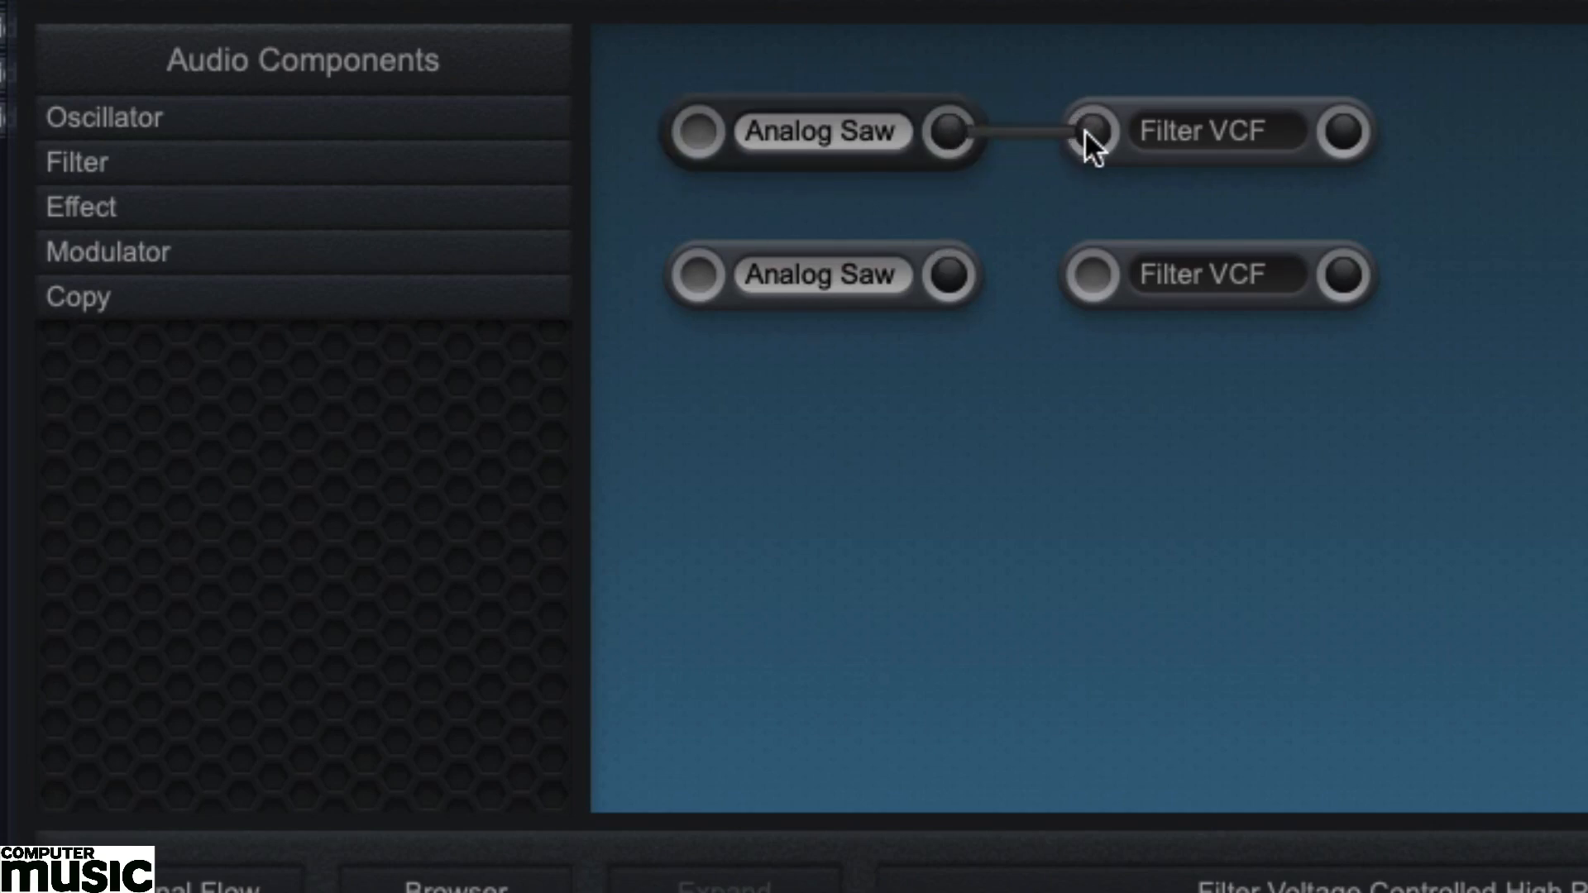
{"action": "left_click_drag", "start_coordinate": [945, 281], "coordinate": [1091, 134]}
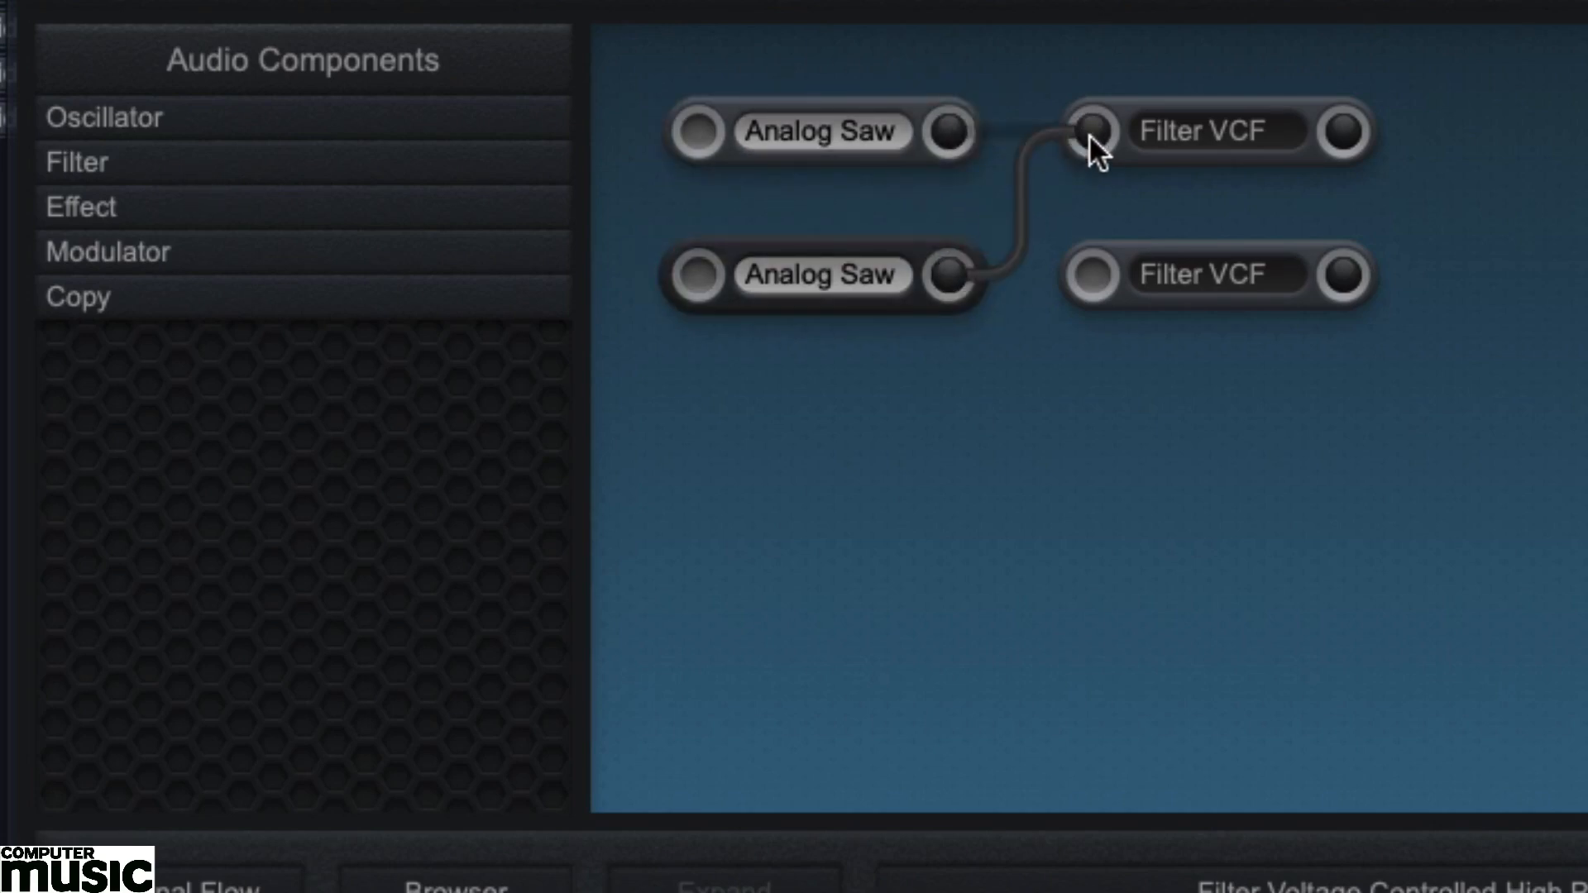
{"action": "left_click_drag", "start_coordinate": [1343, 132], "coordinate": [1090, 267]}
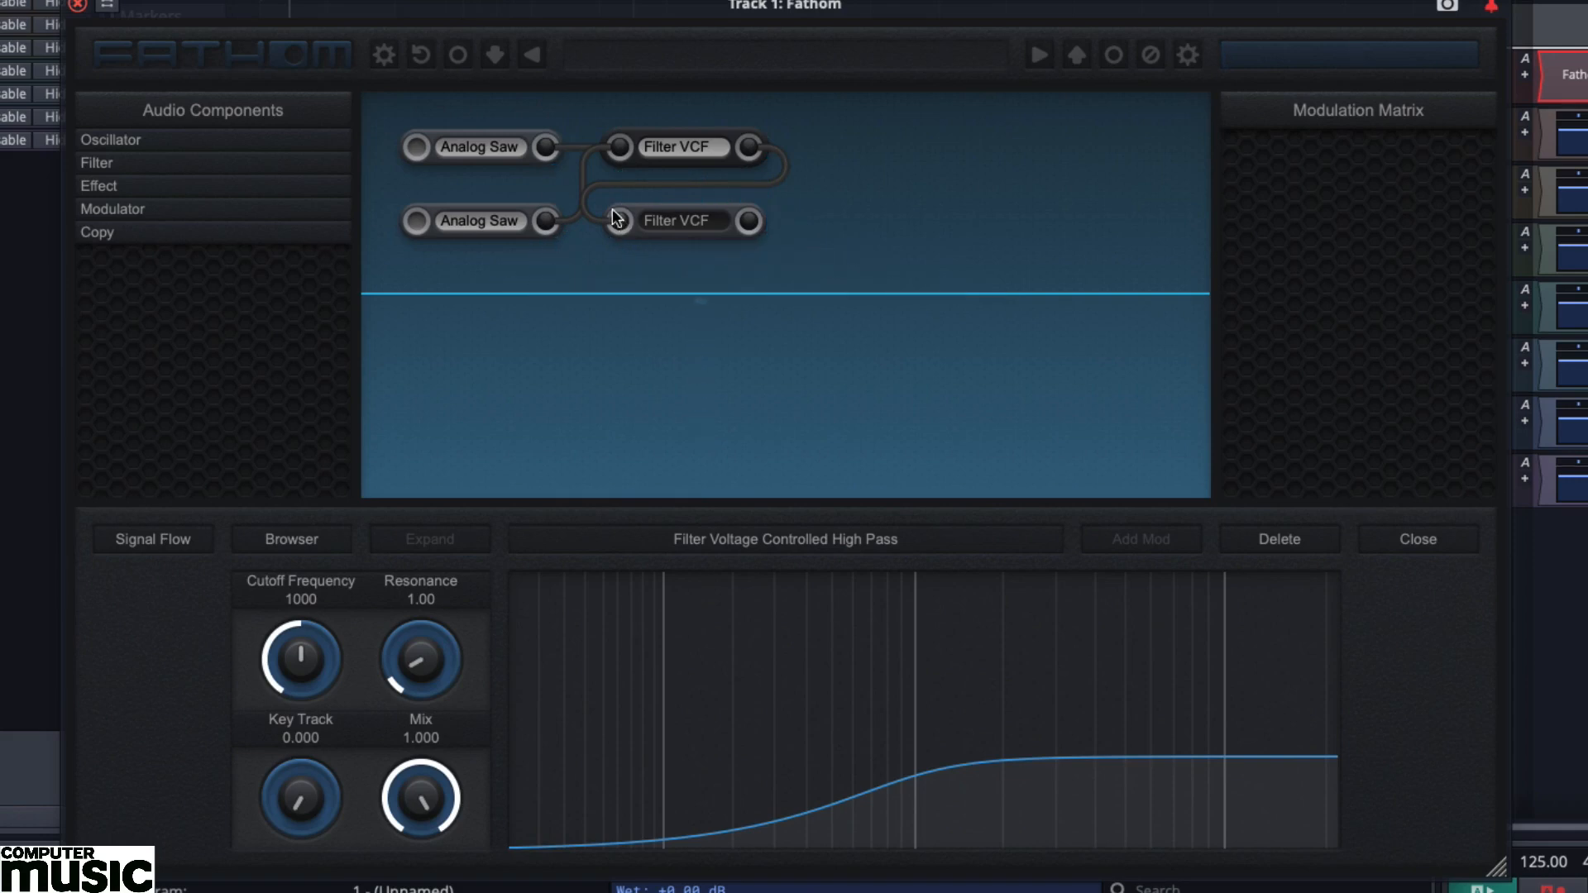
Set the upper Analog Saw oscillator's Pitch Octave to -1.
{"action": "left_click", "coordinate": [511, 141]}
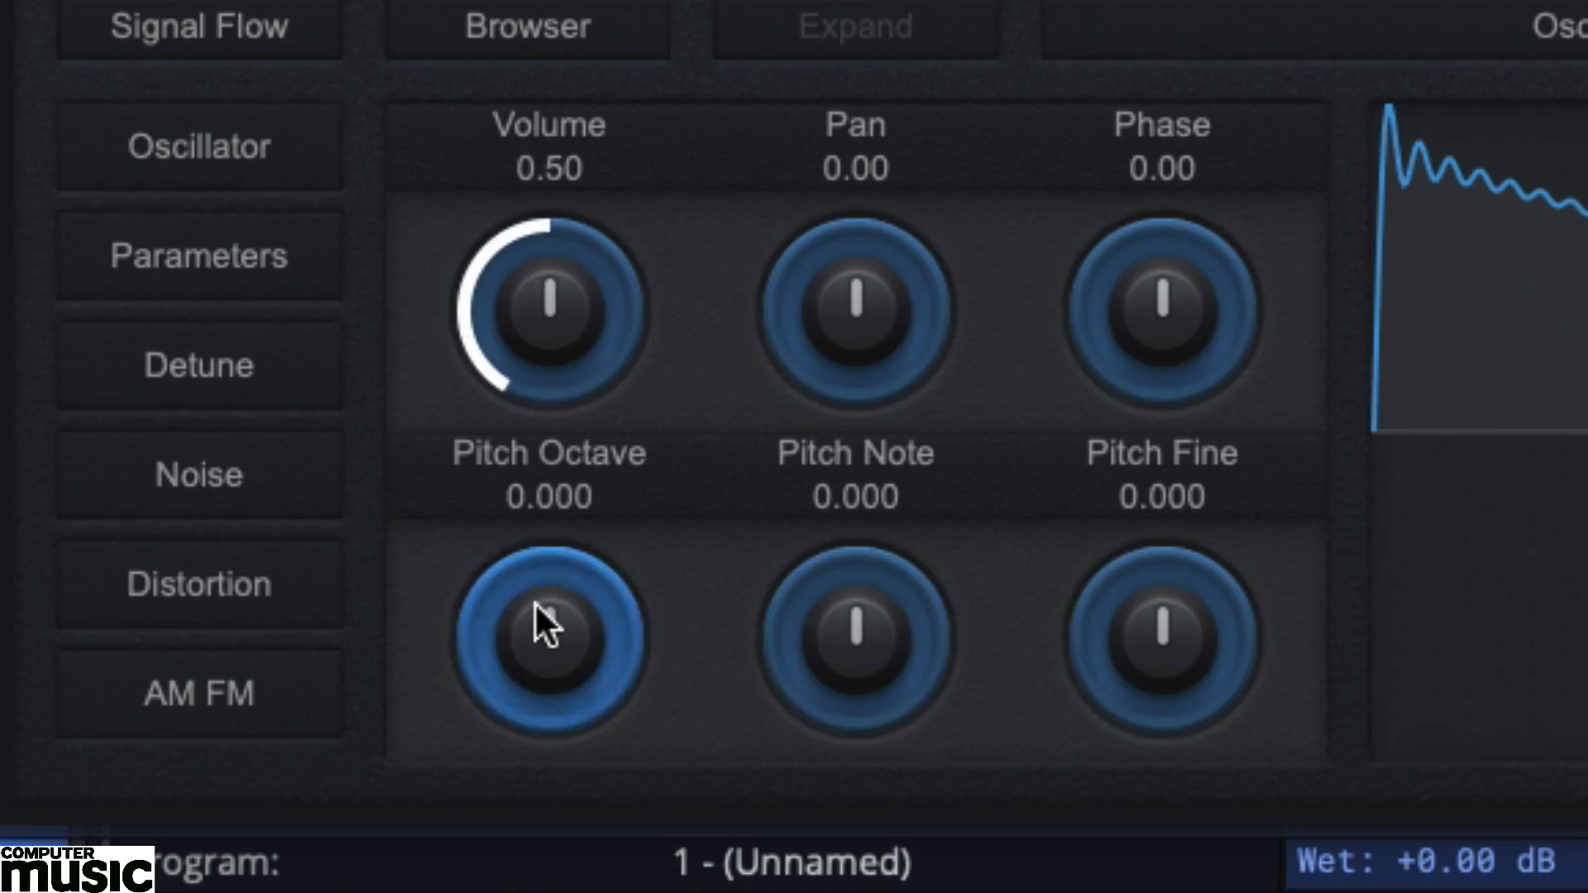
{"action": "left_click_drag", "start_coordinate": [295, 783], "coordinate": [286, 782]}
{"action": "left_click_drag", "start_coordinate": [515, 605], "coordinate": [485, 653]}
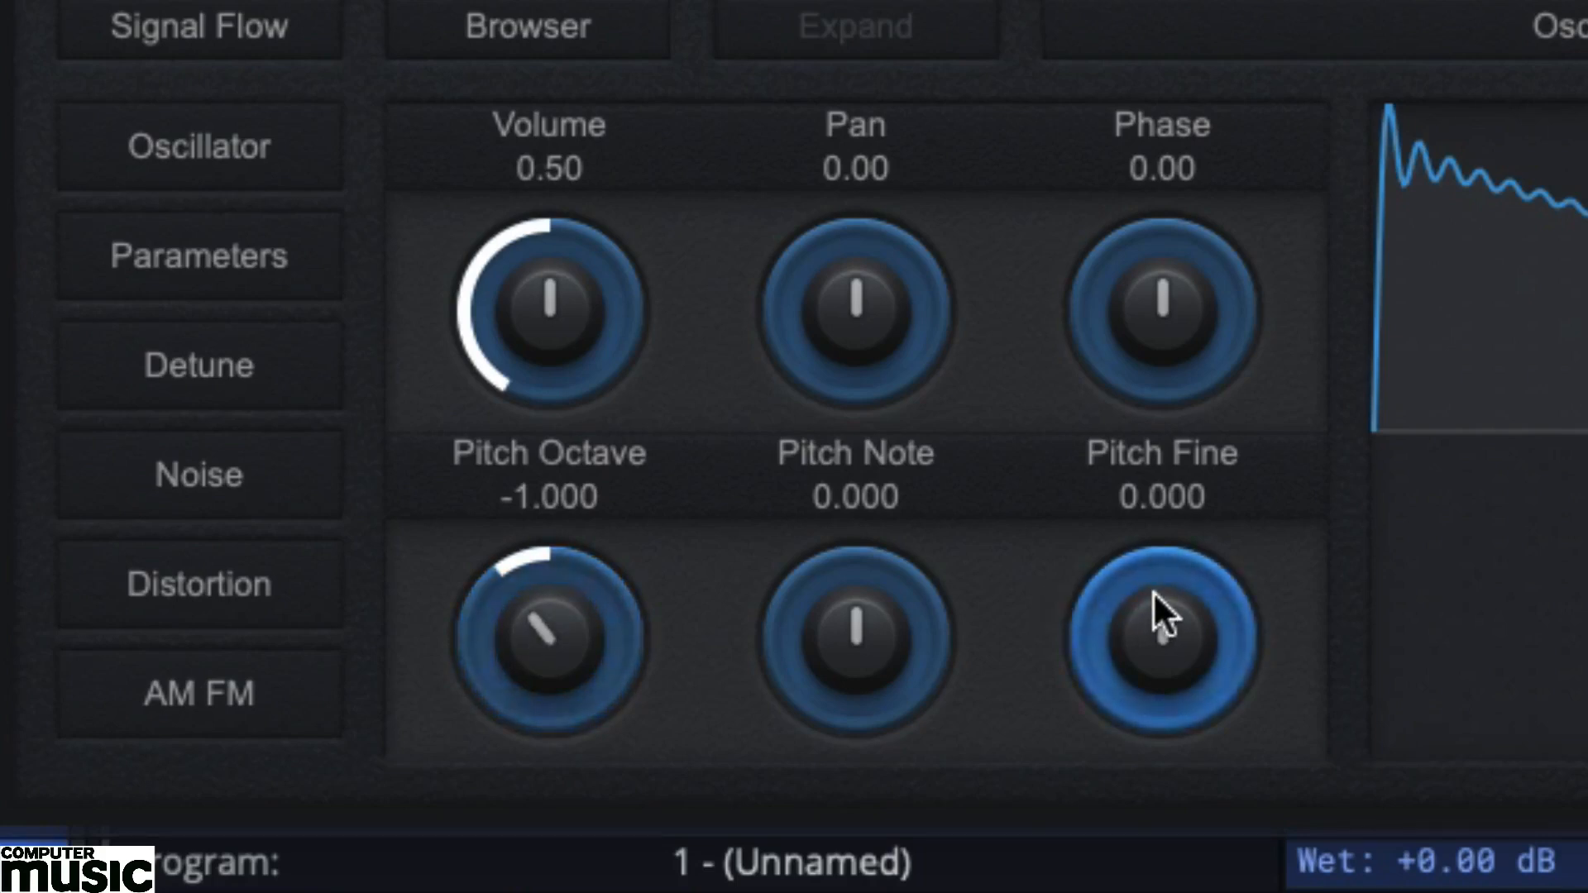
Set the upper Analog Saw's Pitch Fine to -0.030 and turn on its Detune.
{"action": "mouse_move", "coordinate": [1145, 593]}
{"action": "left_mouse_down"}
{"action": "mouse_move", "coordinate": [1121, 610]}
{"action": "mouse_move", "coordinate": [1125, 597]}
{"action": "left_mouse_up"}
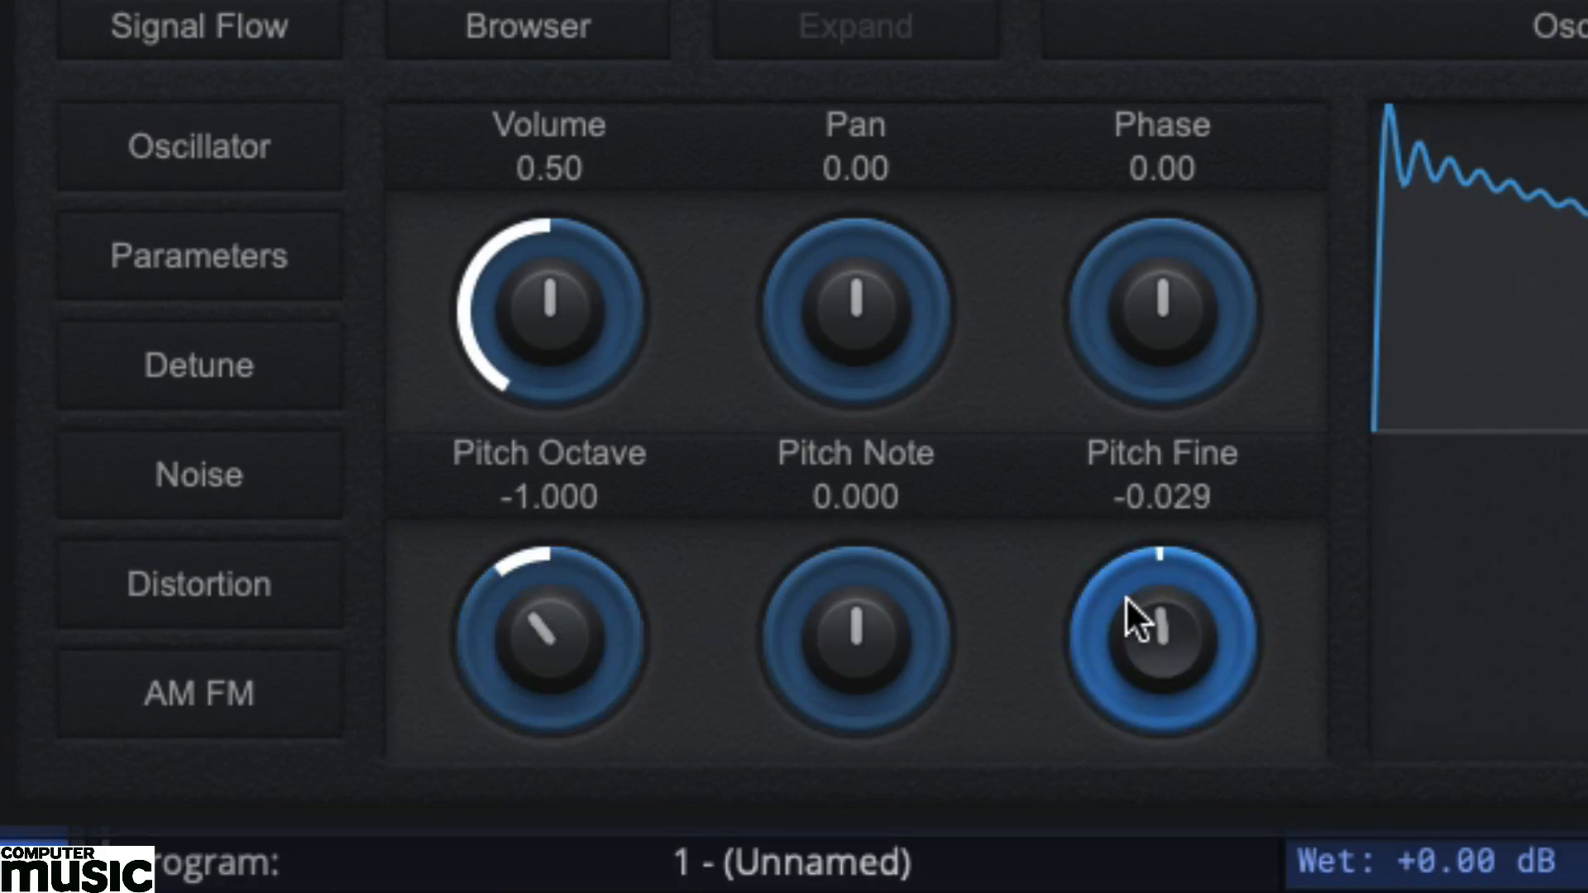
{"action": "double_click", "coordinate": [1204, 495]}
{"action": "left_click", "coordinate": [1210, 500]}
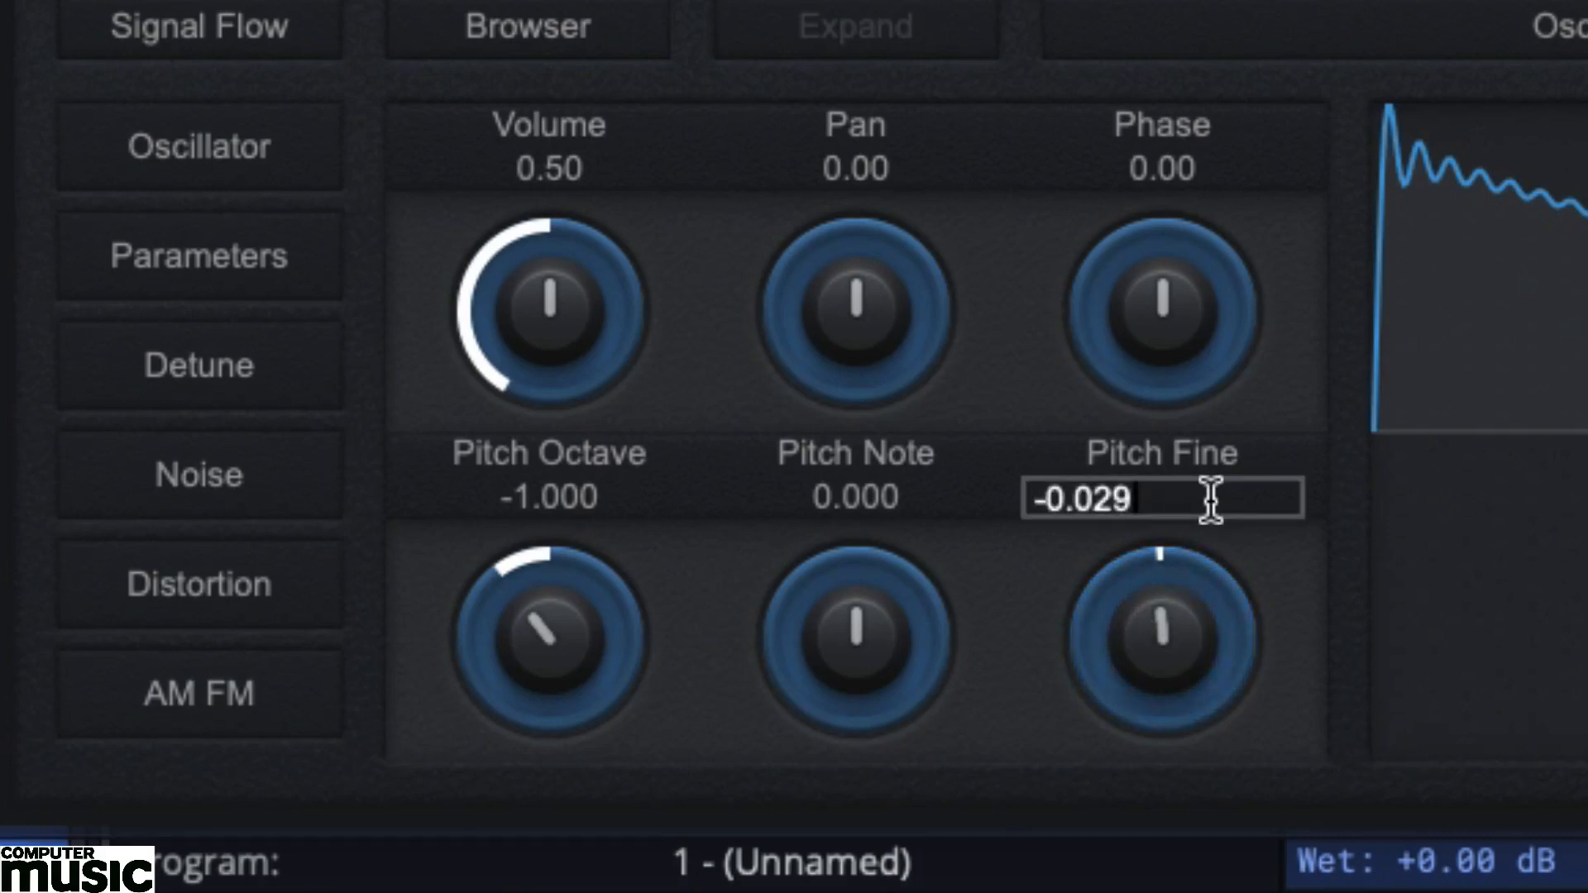
{"action": "key", "text": "BackSpace"}
{"action": "key", "text": "BackSpace"}
{"action": "type", "text": "30"}
{"action": "key", "text": "Return"}
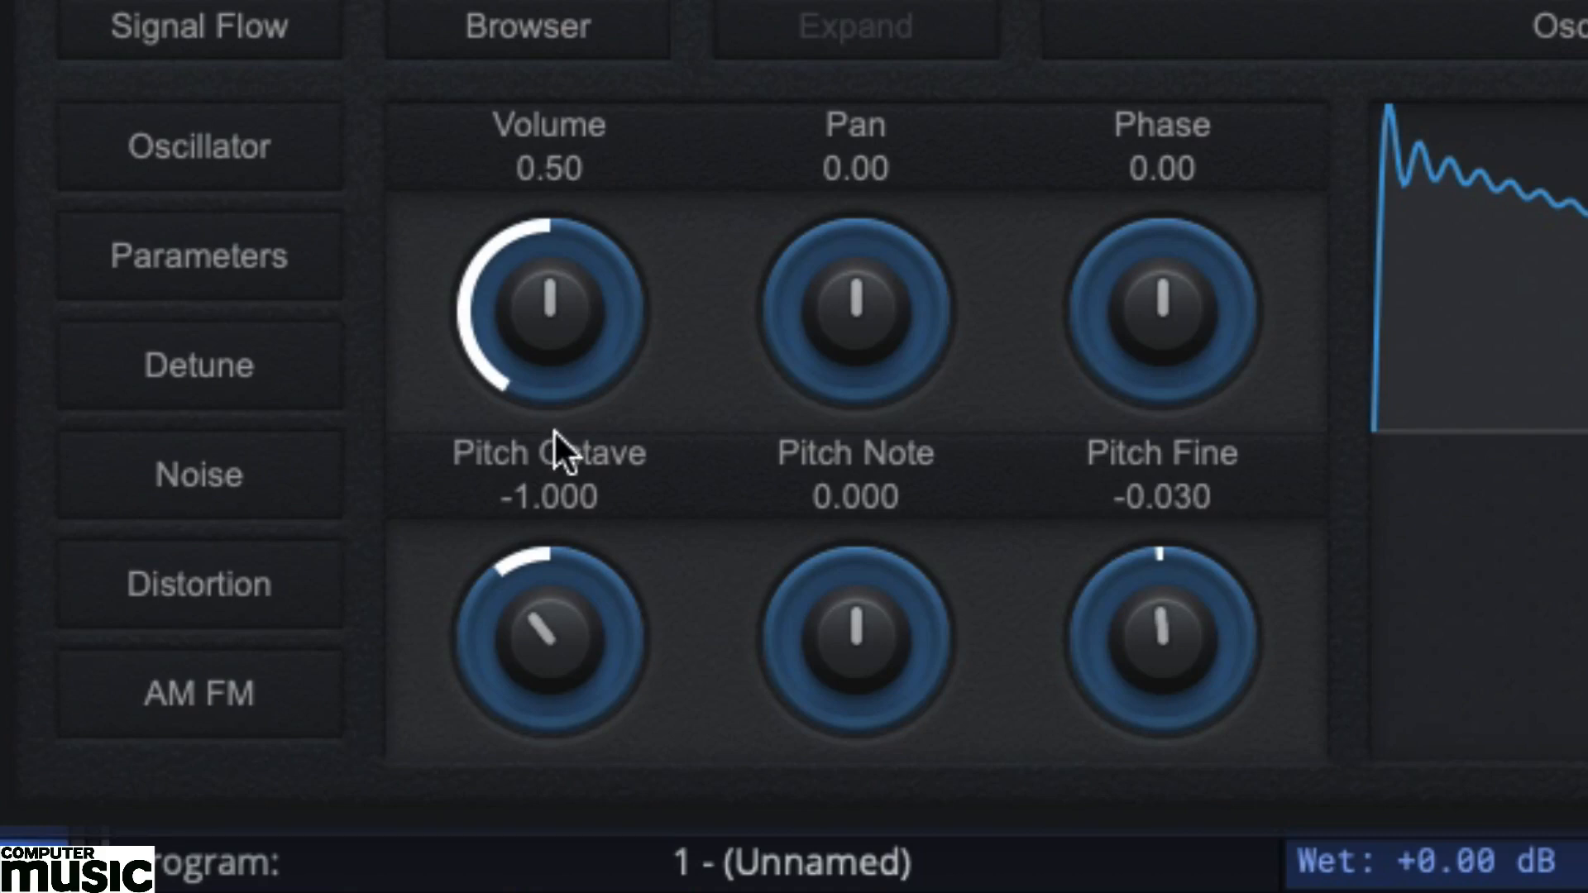
{"action": "left_click", "coordinate": [231, 366]}
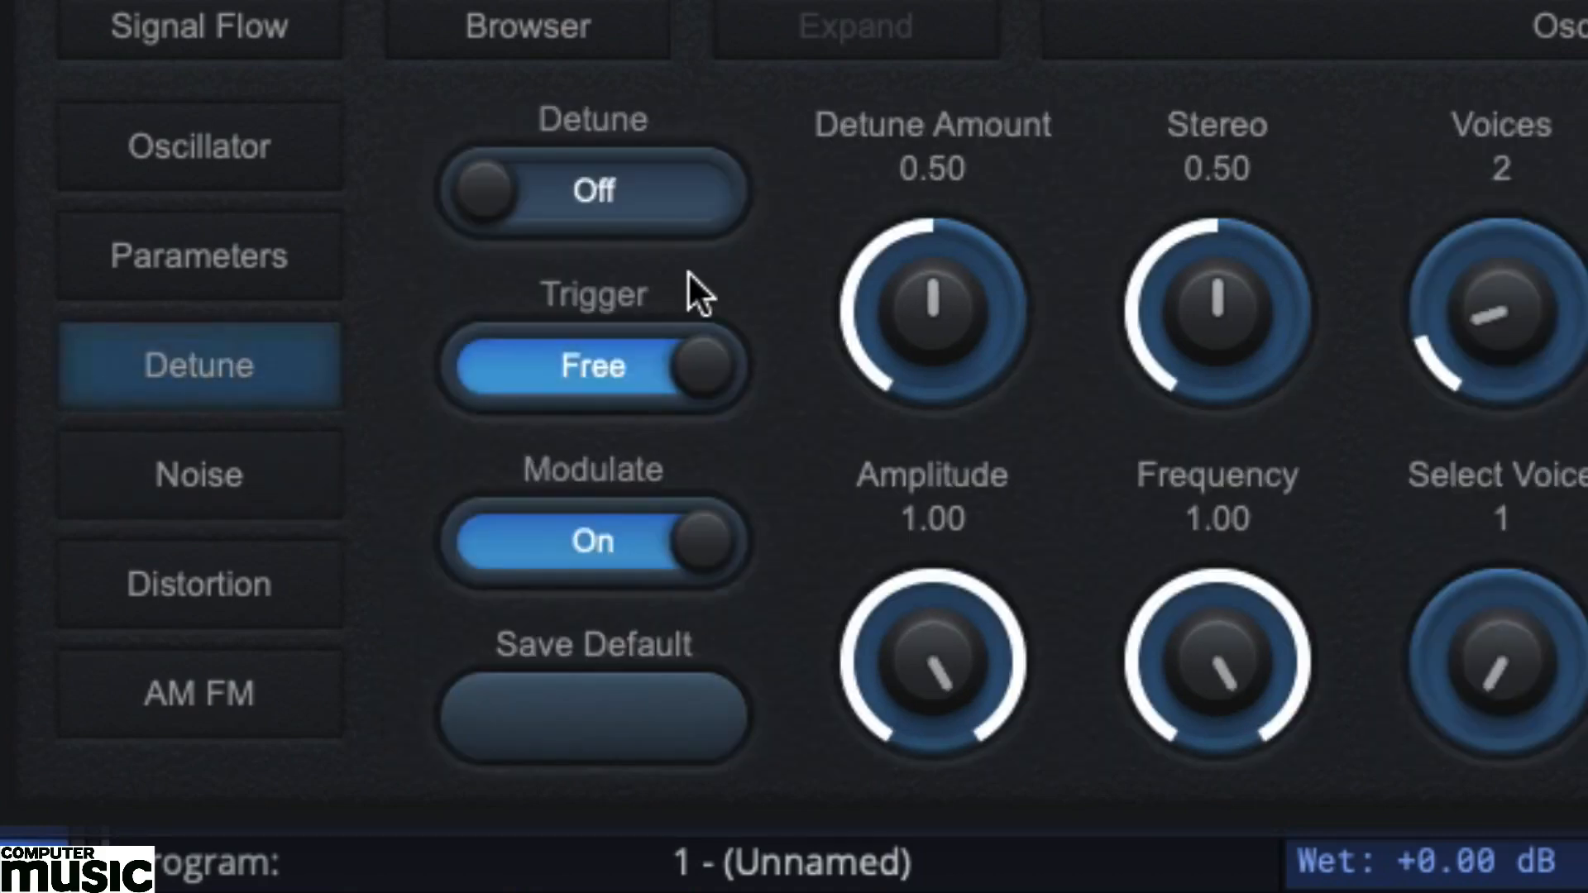
{"action": "left_click", "coordinate": [644, 197]}
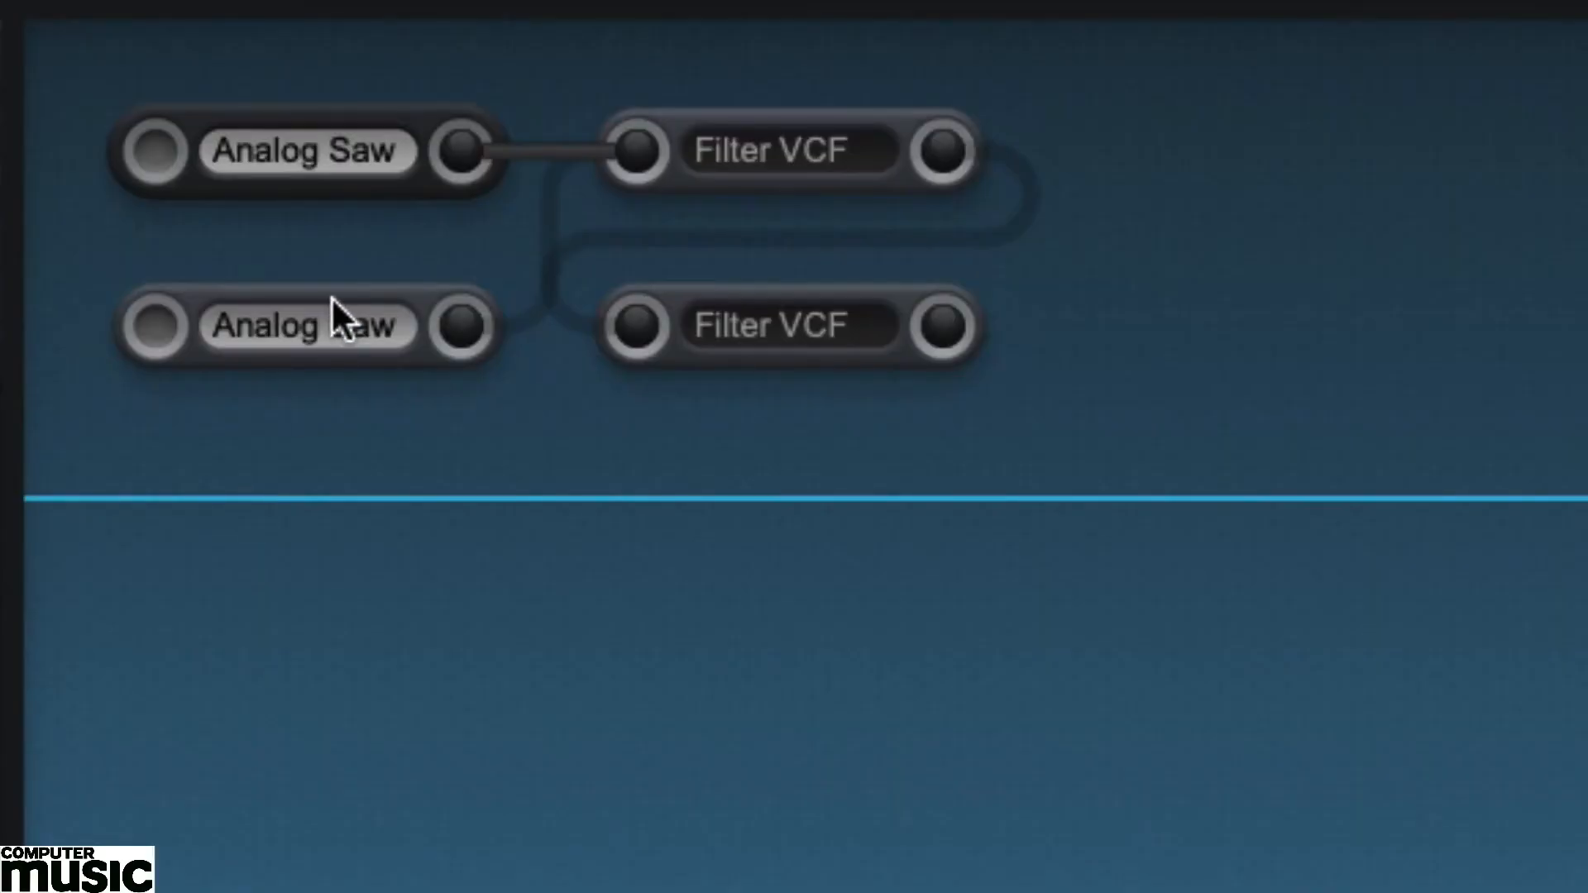
Set the lower Analog Saw's Pitch Fine to 0.030 and turn on its Detune.
{"action": "left_click", "coordinate": [331, 297]}
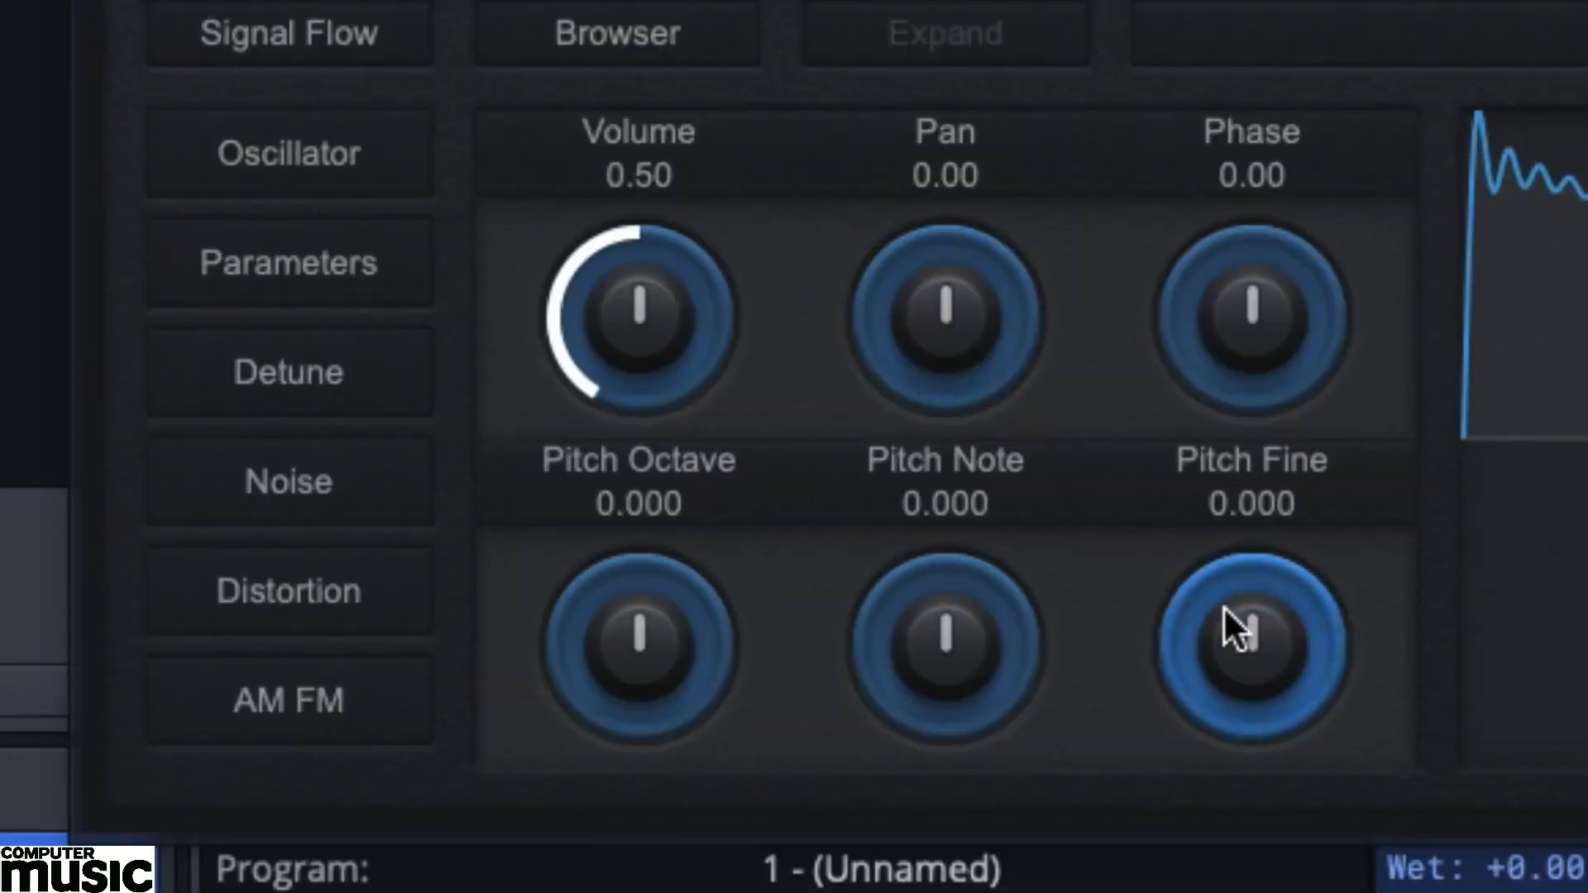
{"action": "left_click_drag", "start_coordinate": [1223, 605], "coordinate": [1217, 603]}
{"action": "double_click", "coordinate": [1292, 501]}
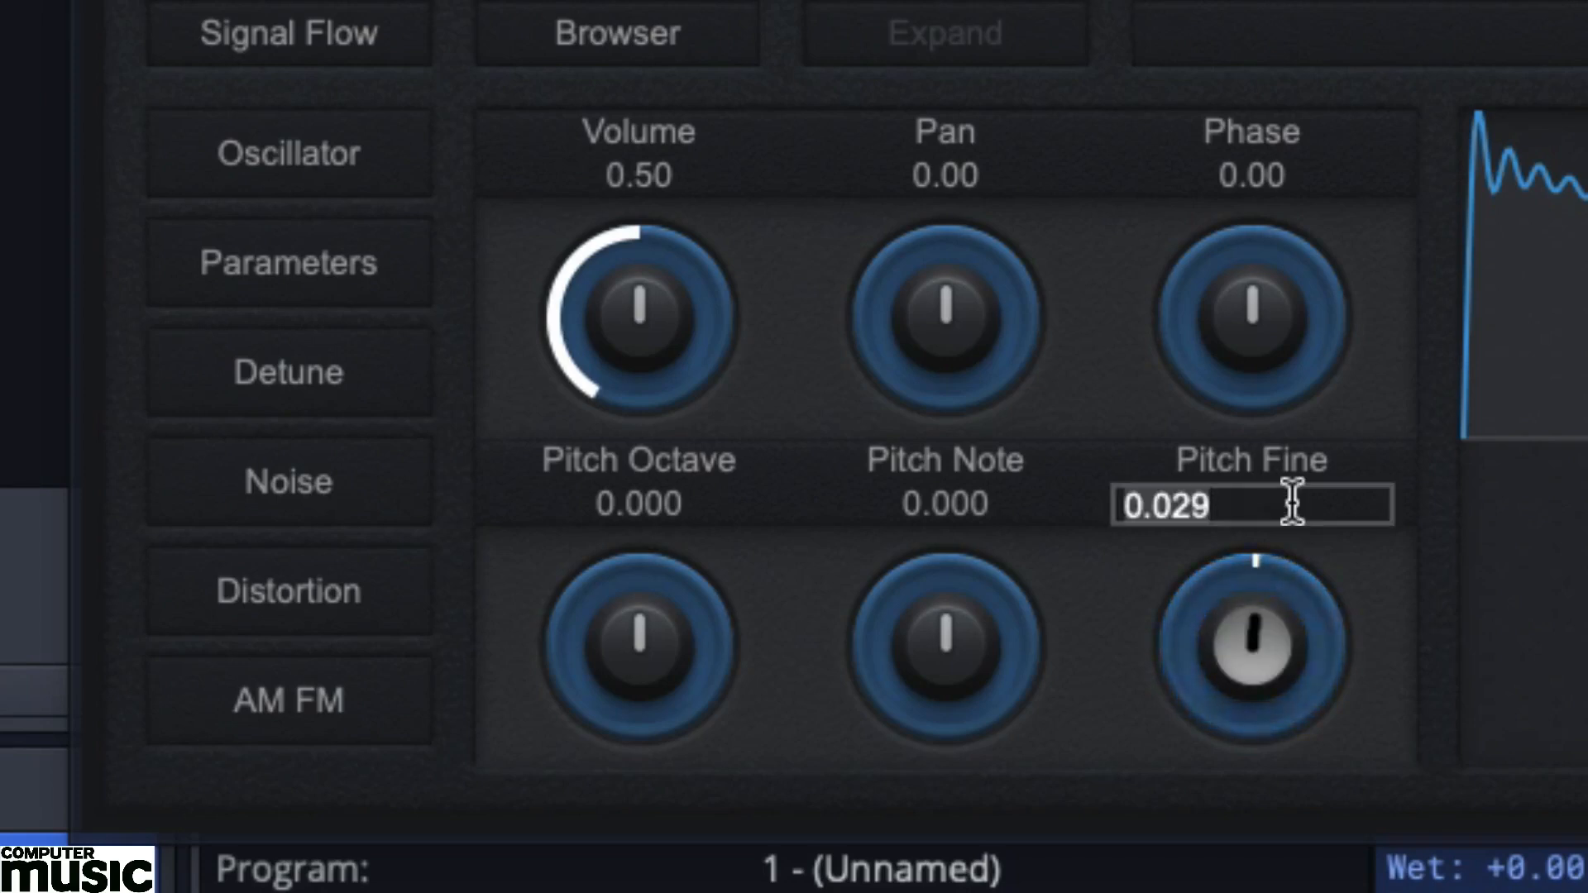
{"action": "left_click", "coordinate": [1293, 501]}
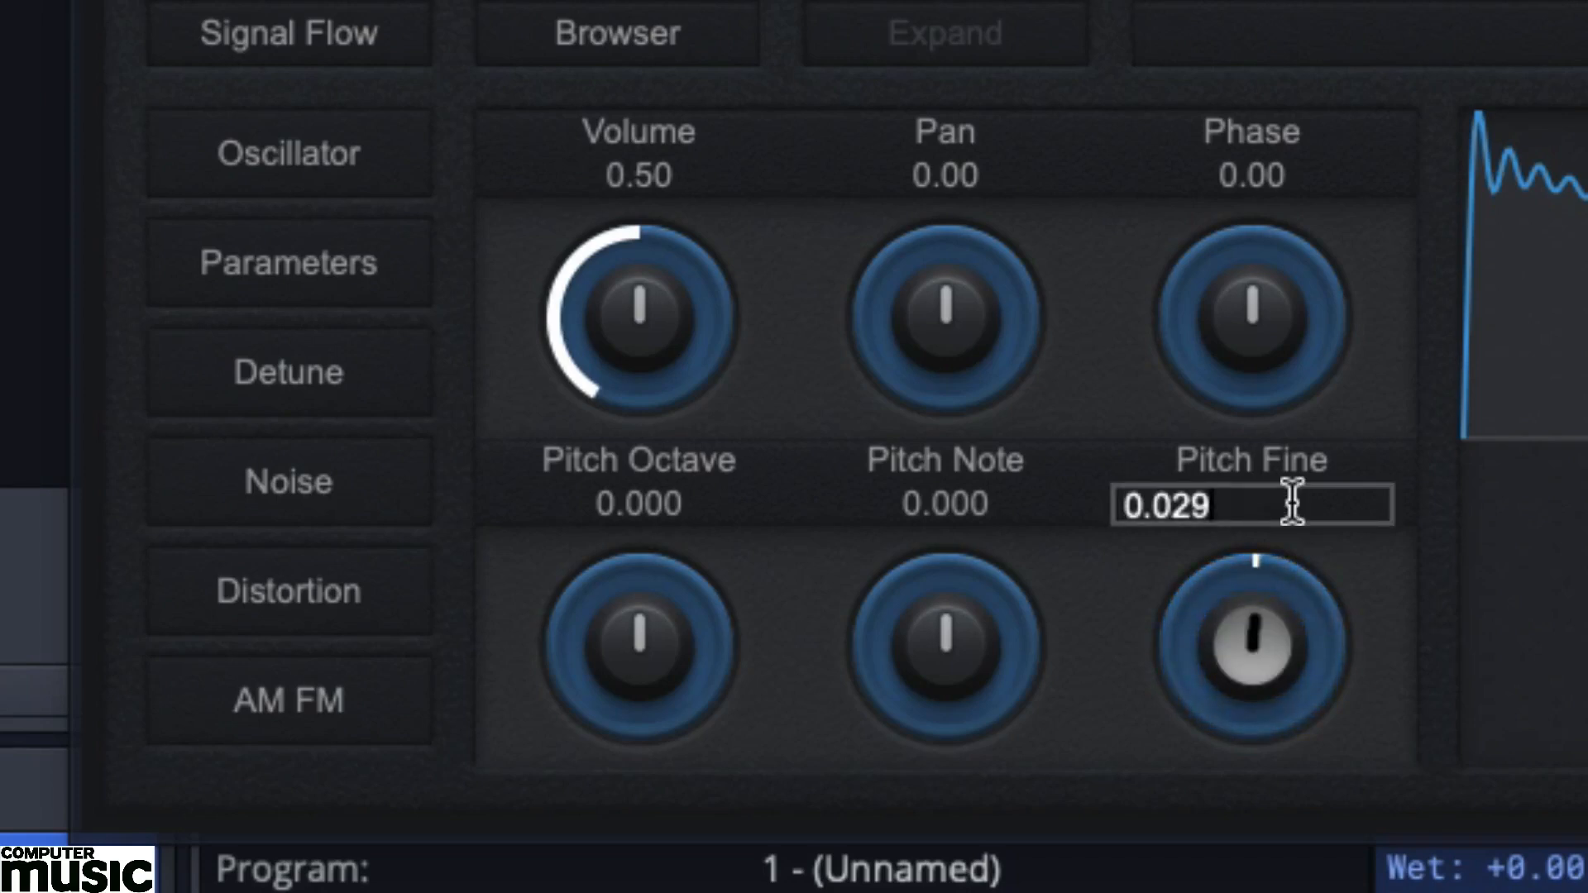
{"action": "key", "text": "BackSpace"}
{"action": "key", "text": "BackSpace"}
{"action": "type", "text": "30"}
{"action": "key", "text": "Return"}
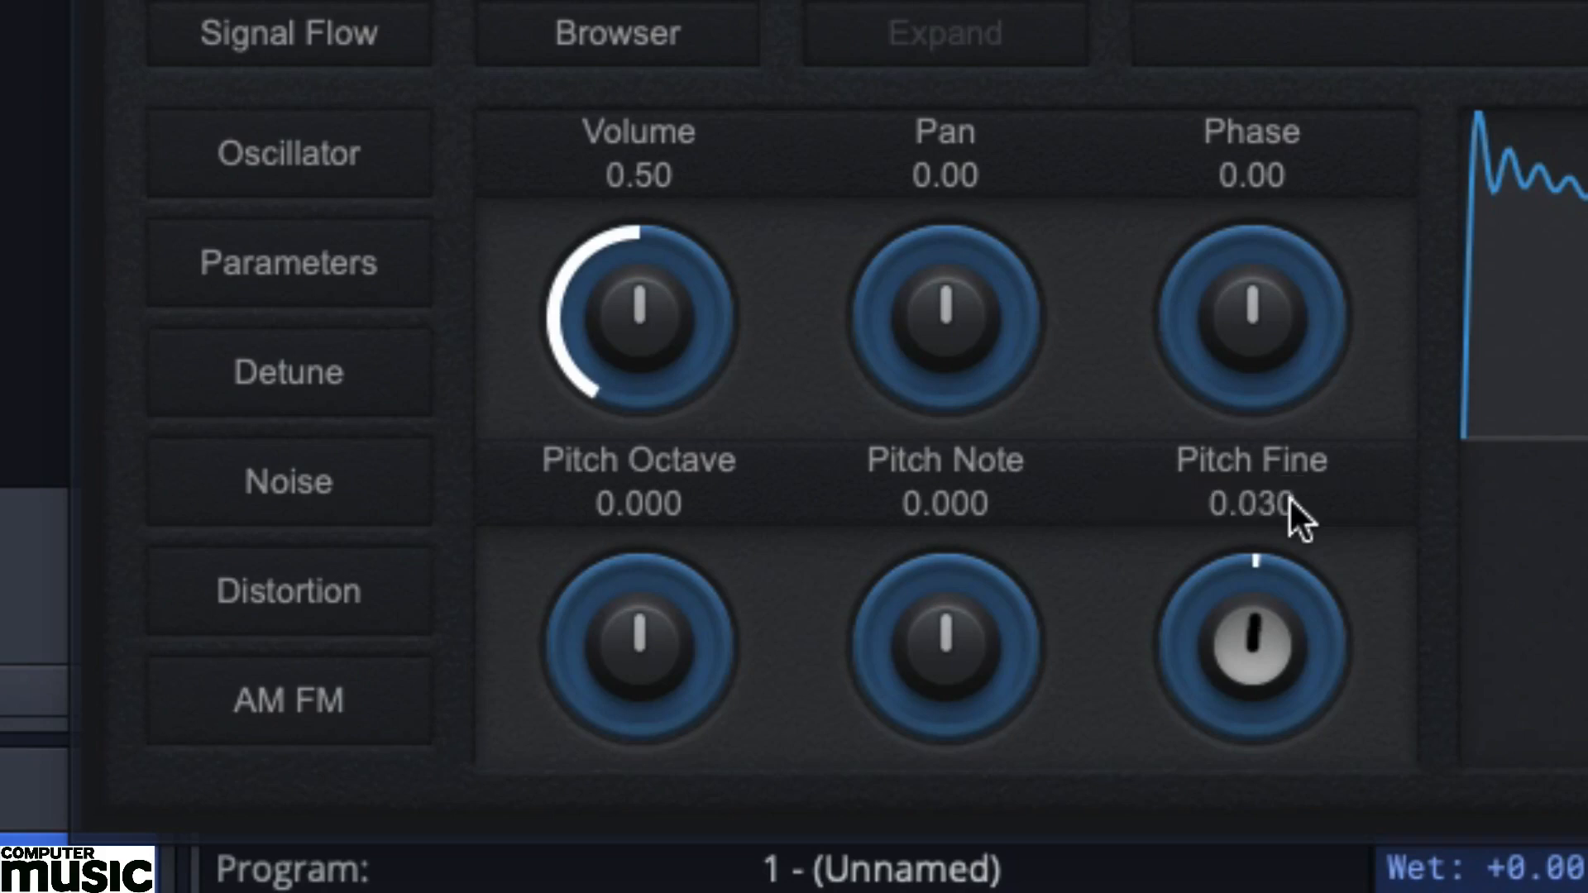
{"action": "left_click", "coordinate": [280, 373]}
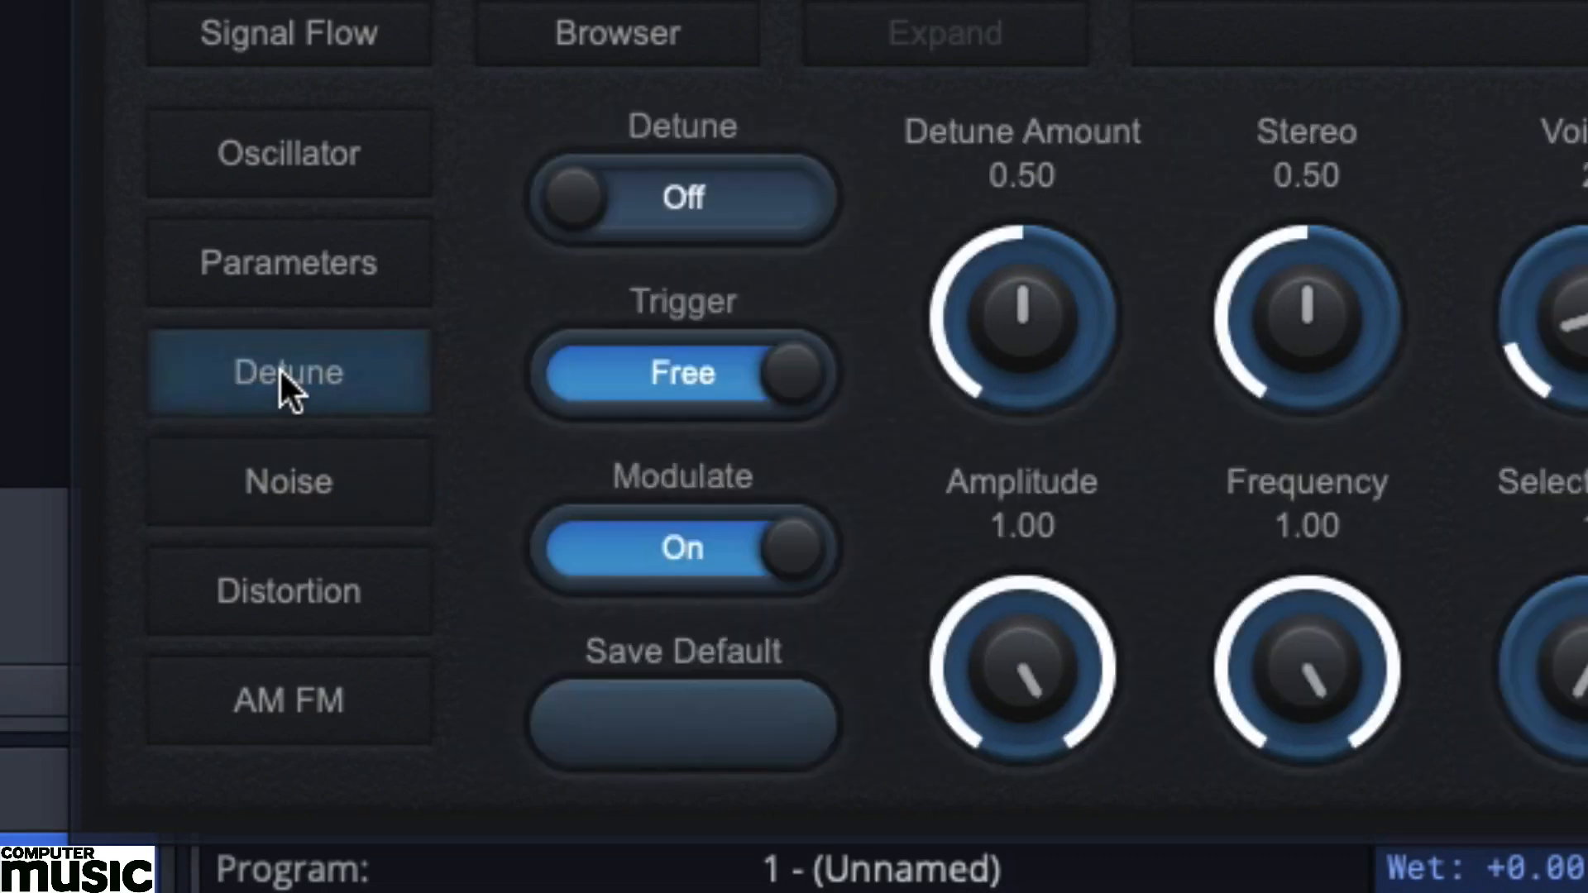
{"action": "left_click", "coordinate": [742, 204]}
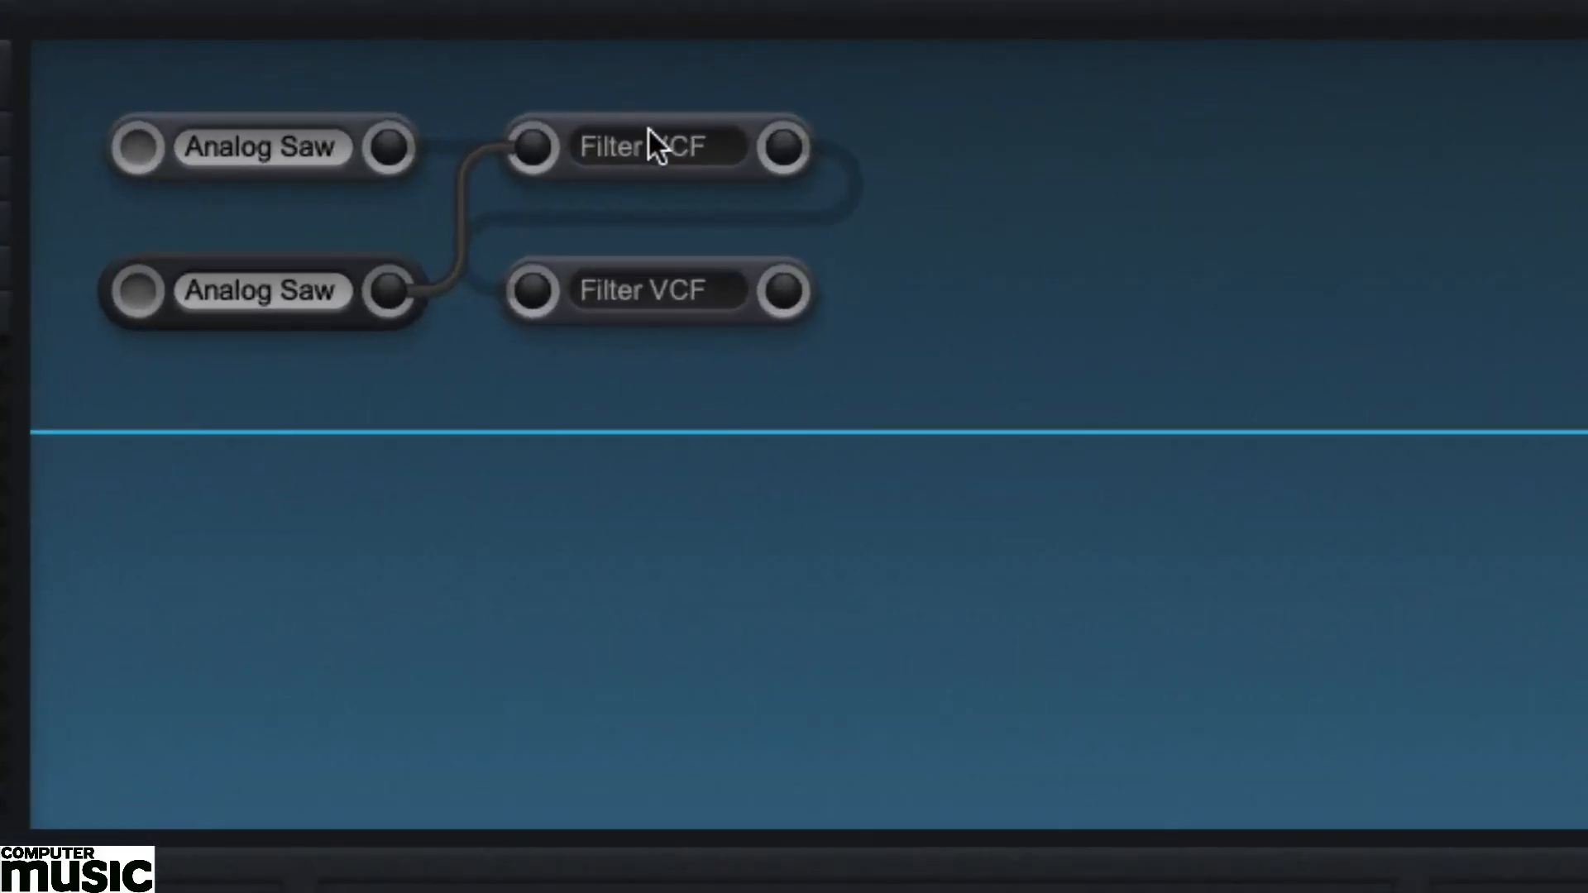
Set the high-pass filter's Cutoff Frequency to 600 and adjust its Resonance slightly.
{"action": "left_click", "coordinate": [680, 155]}
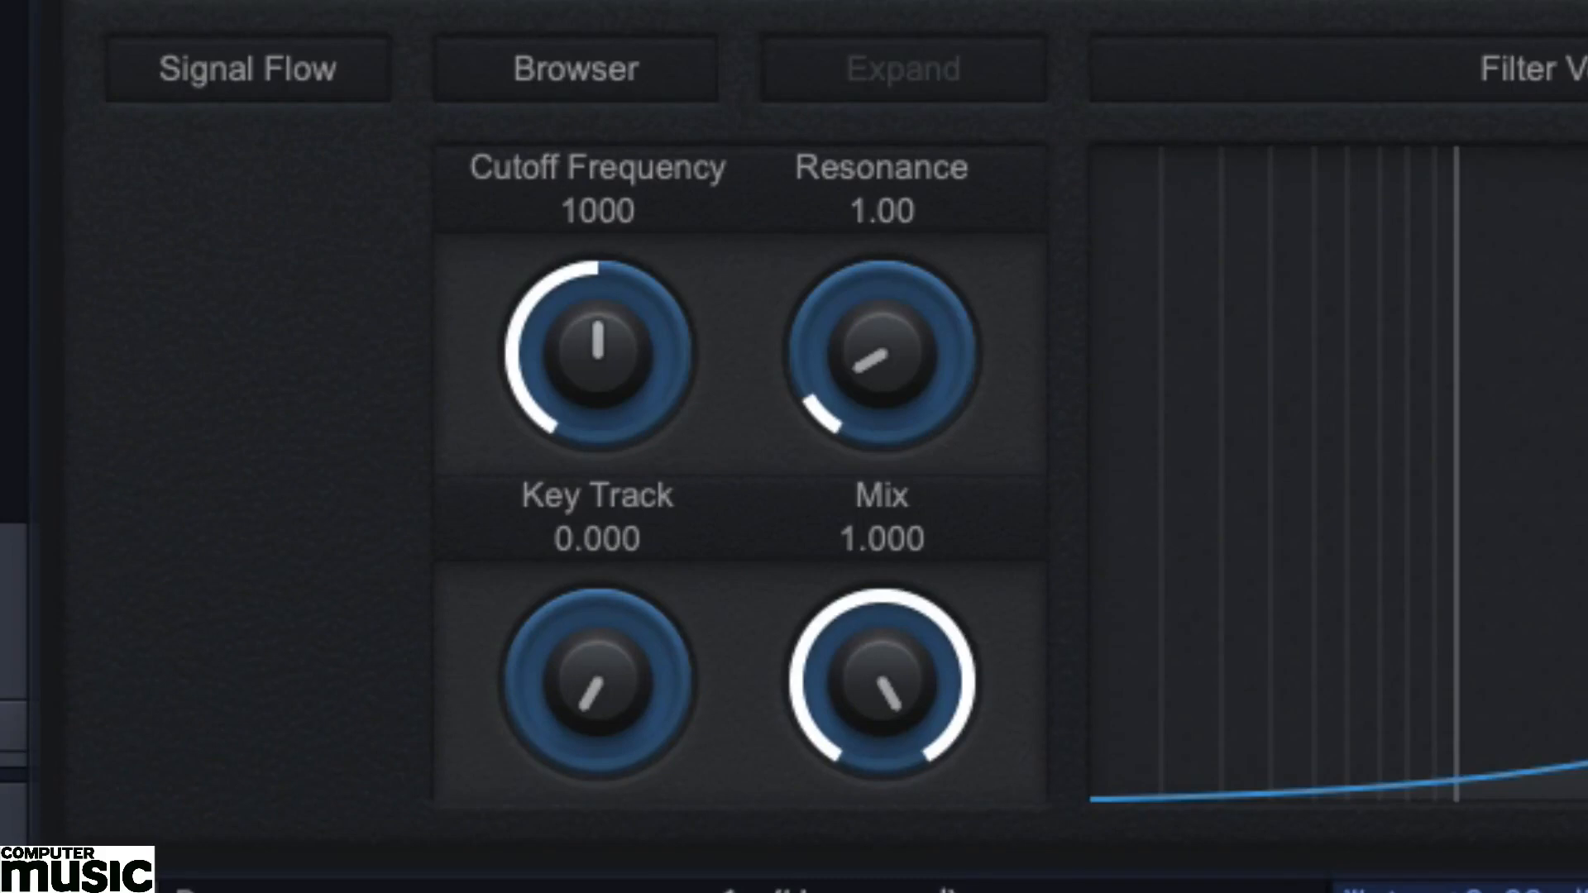
{"action": "left_click_drag", "start_coordinate": [596, 276], "coordinate": [513, 321]}
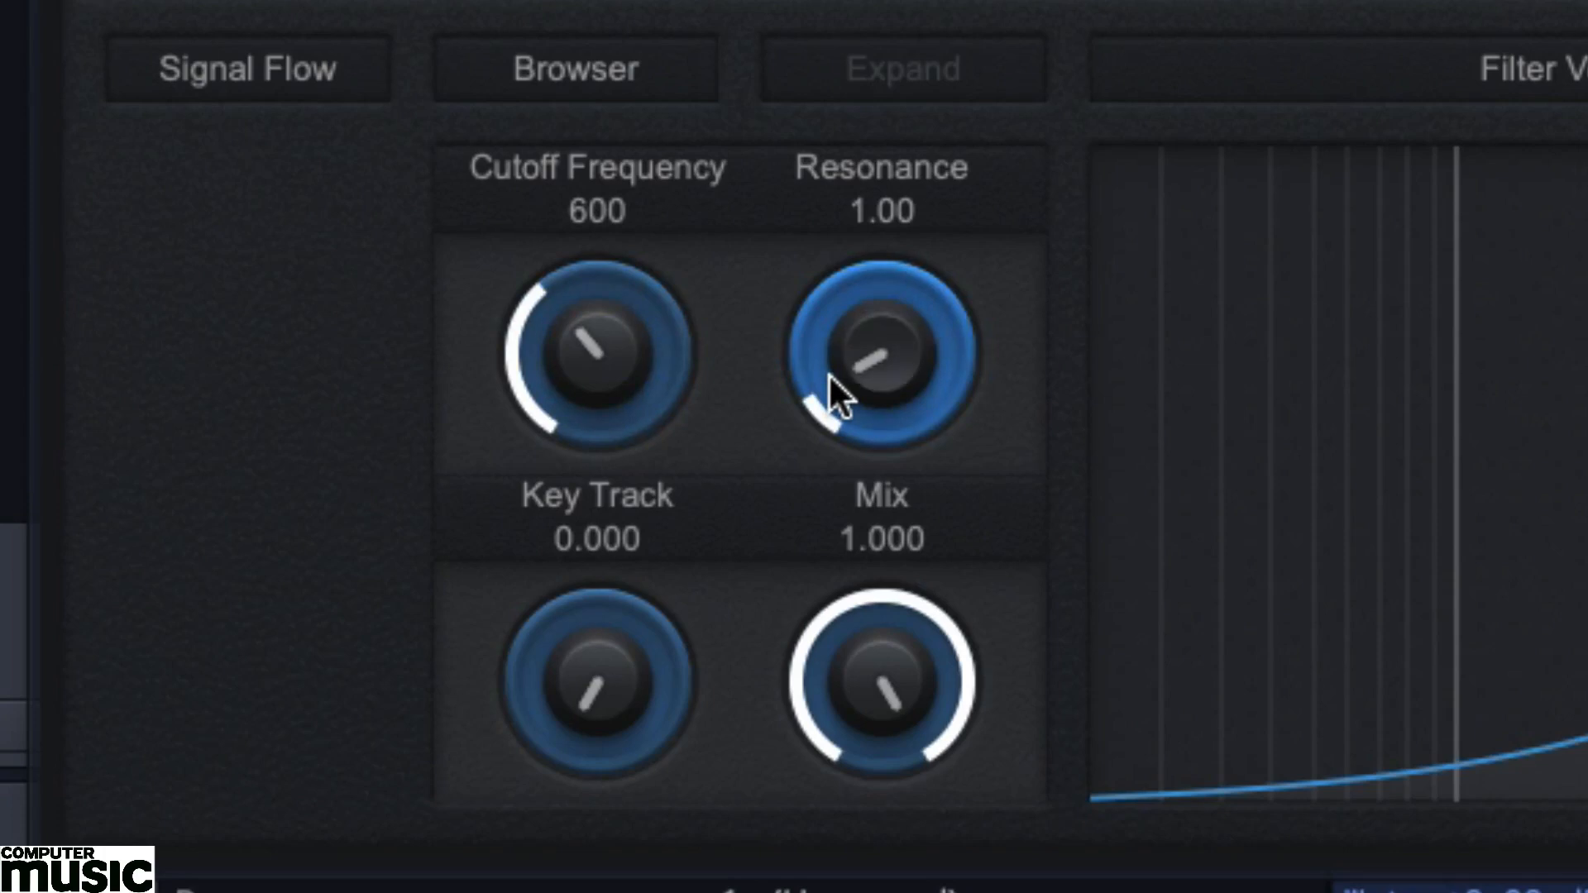
{"action": "left_click_drag", "start_coordinate": [827, 374], "coordinate": [826, 343]}
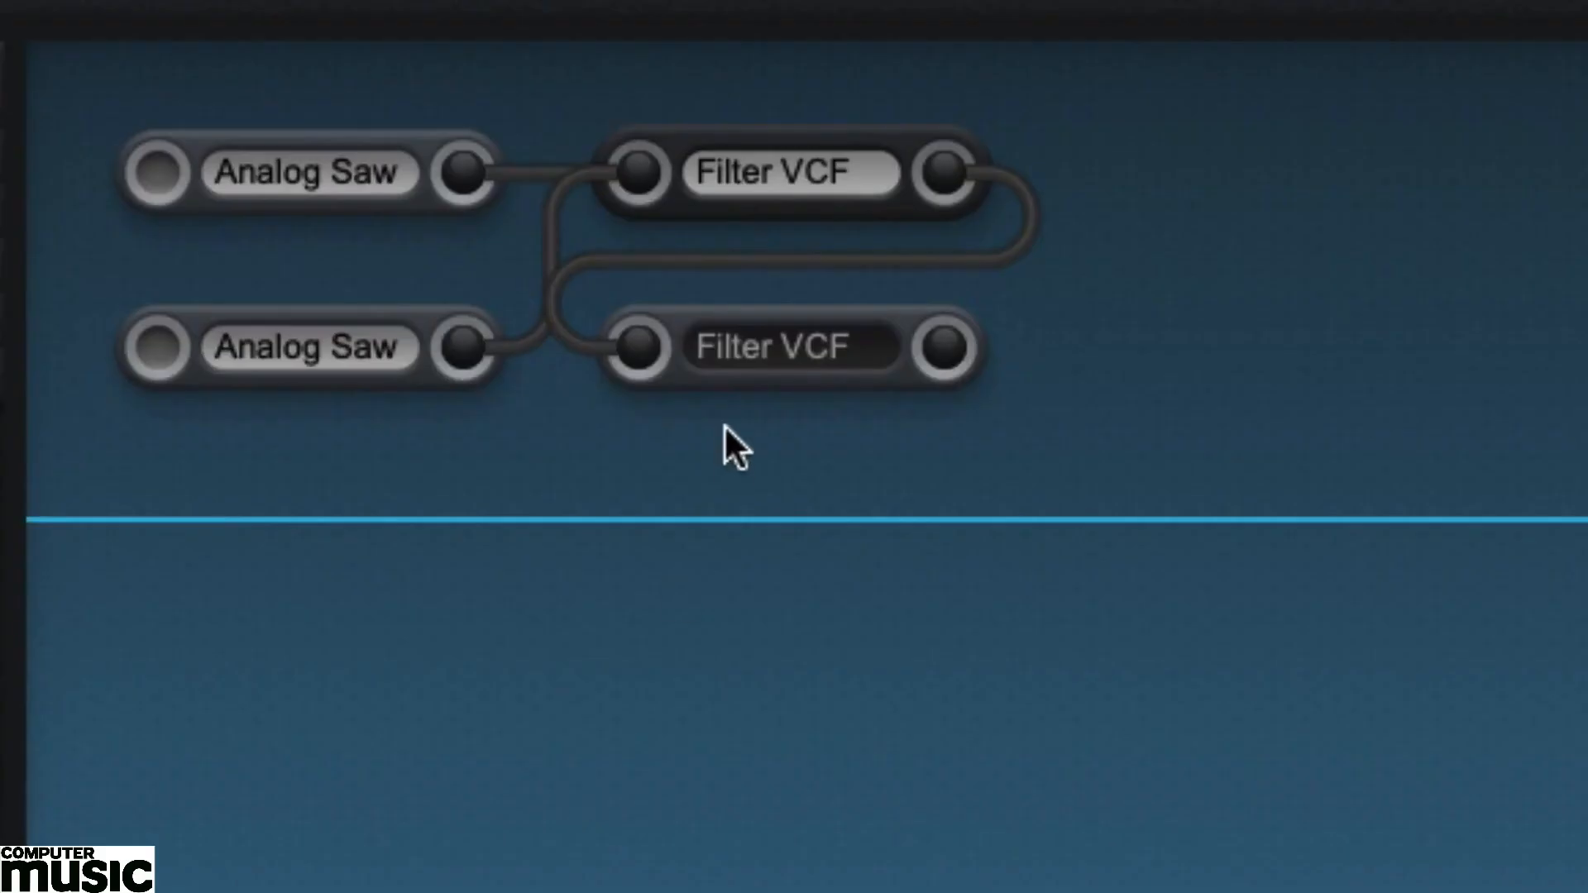
Set the low-pass filter's Cutoff Frequency to 24.
{"action": "left_click", "coordinate": [695, 326]}
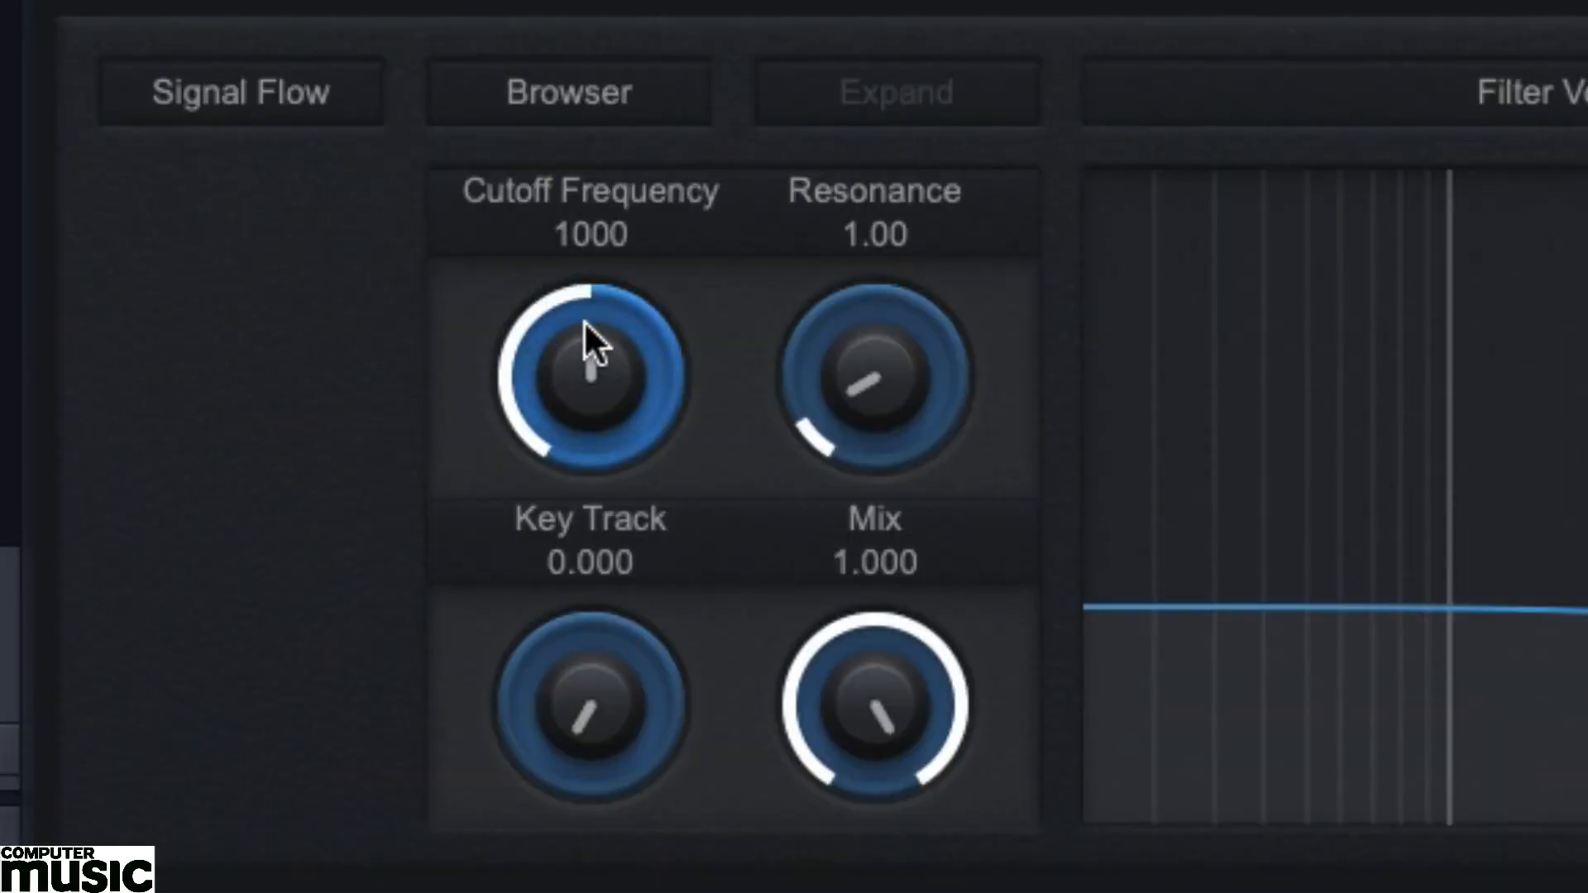
{"action": "left_click_drag", "start_coordinate": [584, 320], "coordinate": [475, 537]}
{"action": "double_click", "coordinate": [612, 240]}
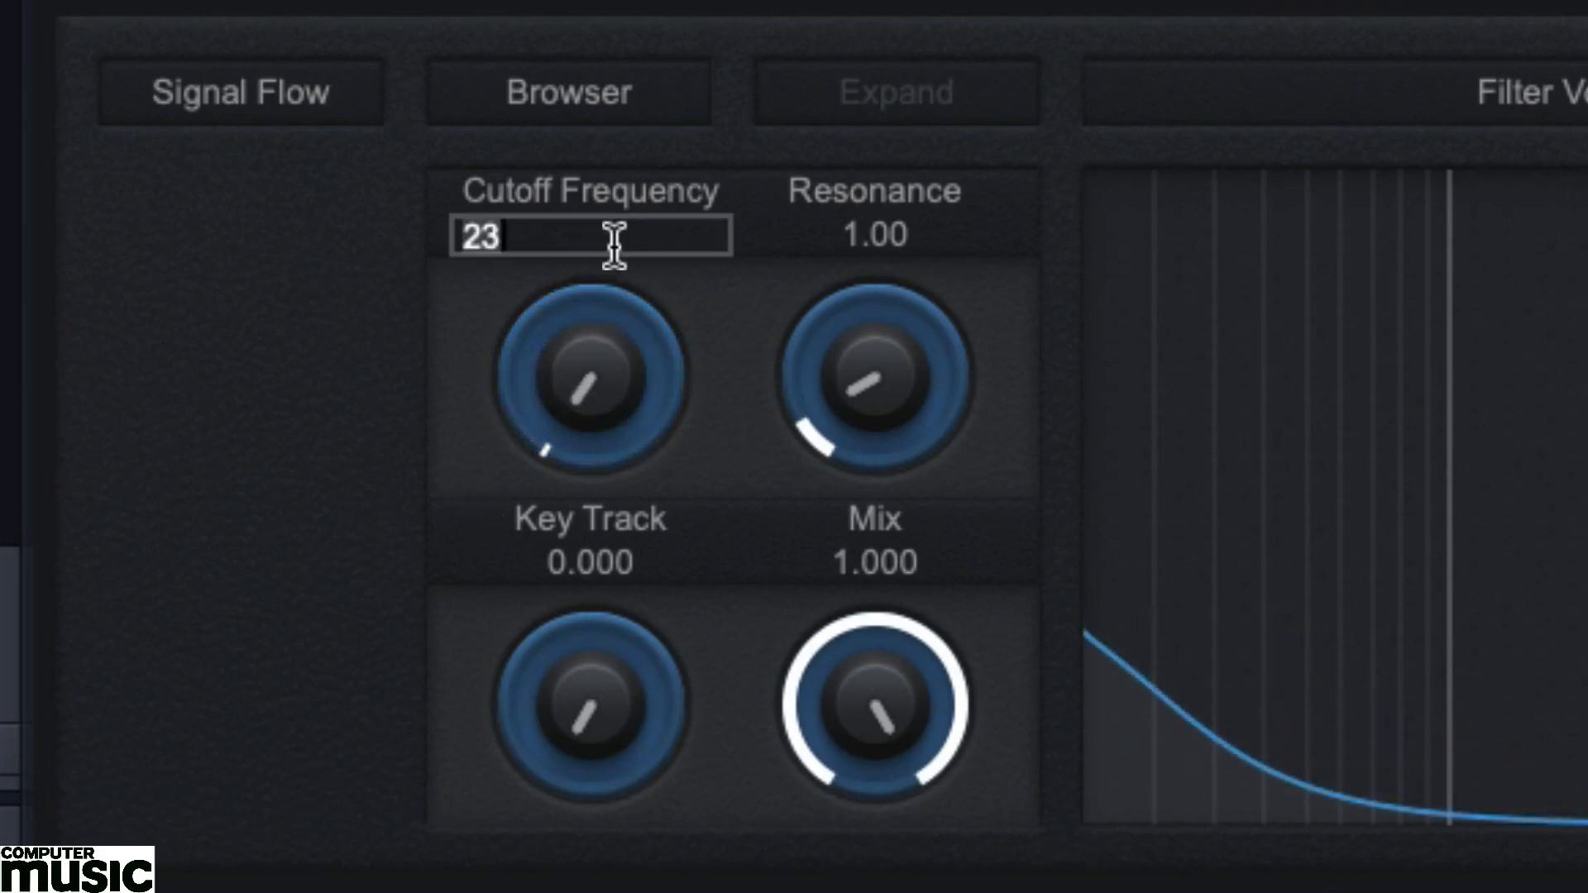
{"action": "type", "text": "24"}
{"action": "key", "text": "Return"}
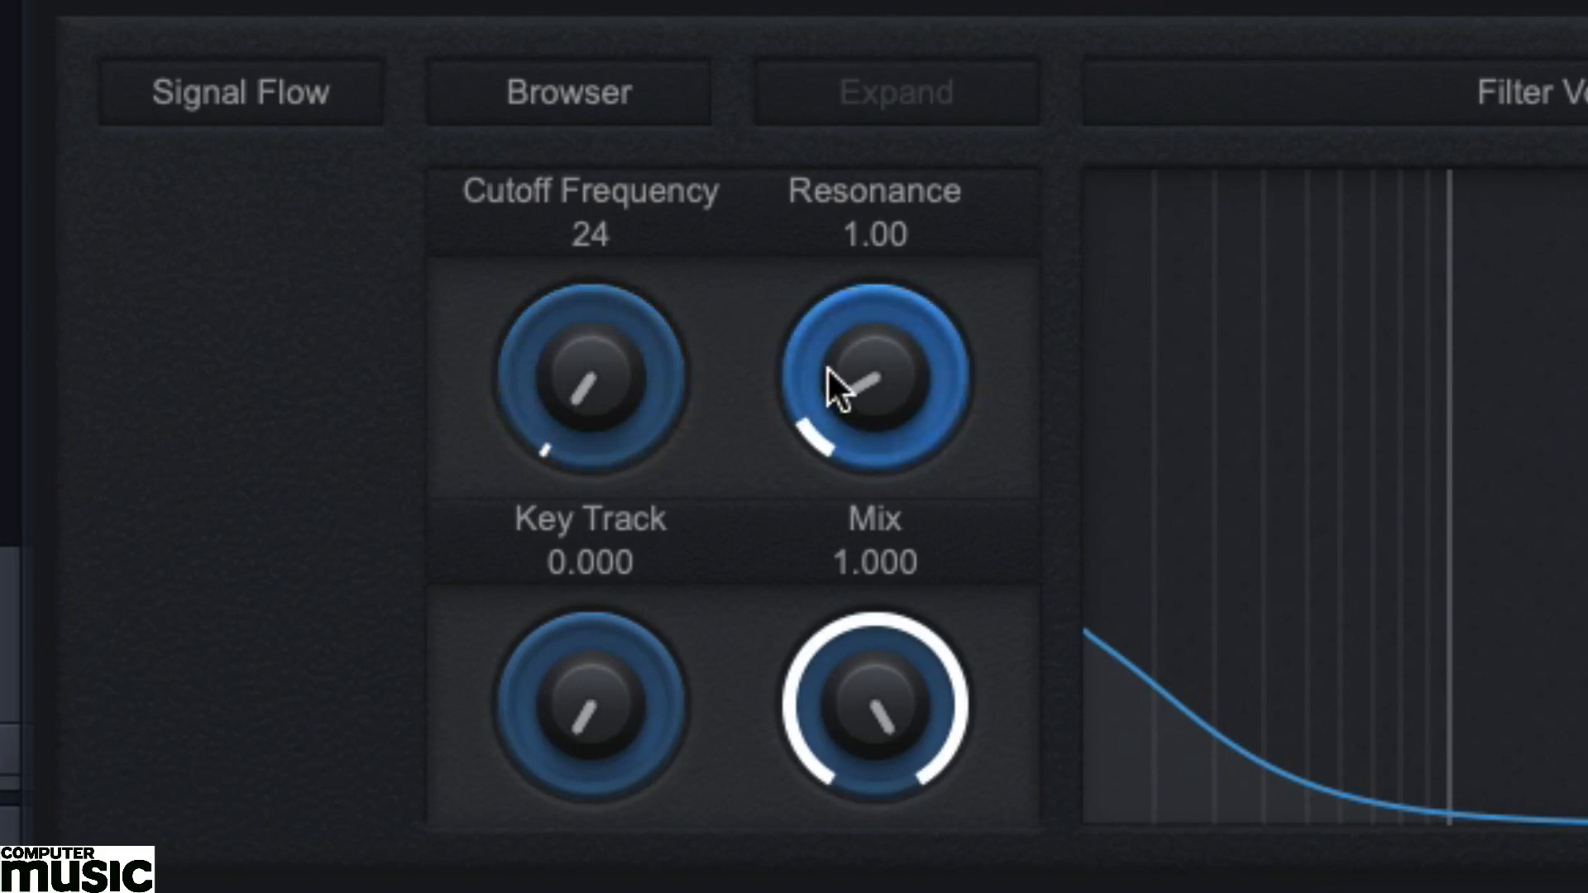
Set the low-pass filter's Resonance to 0.64 and raise its Key Track amount.
{"action": "left_click_drag", "start_coordinate": [827, 365], "coordinate": [840, 325]}
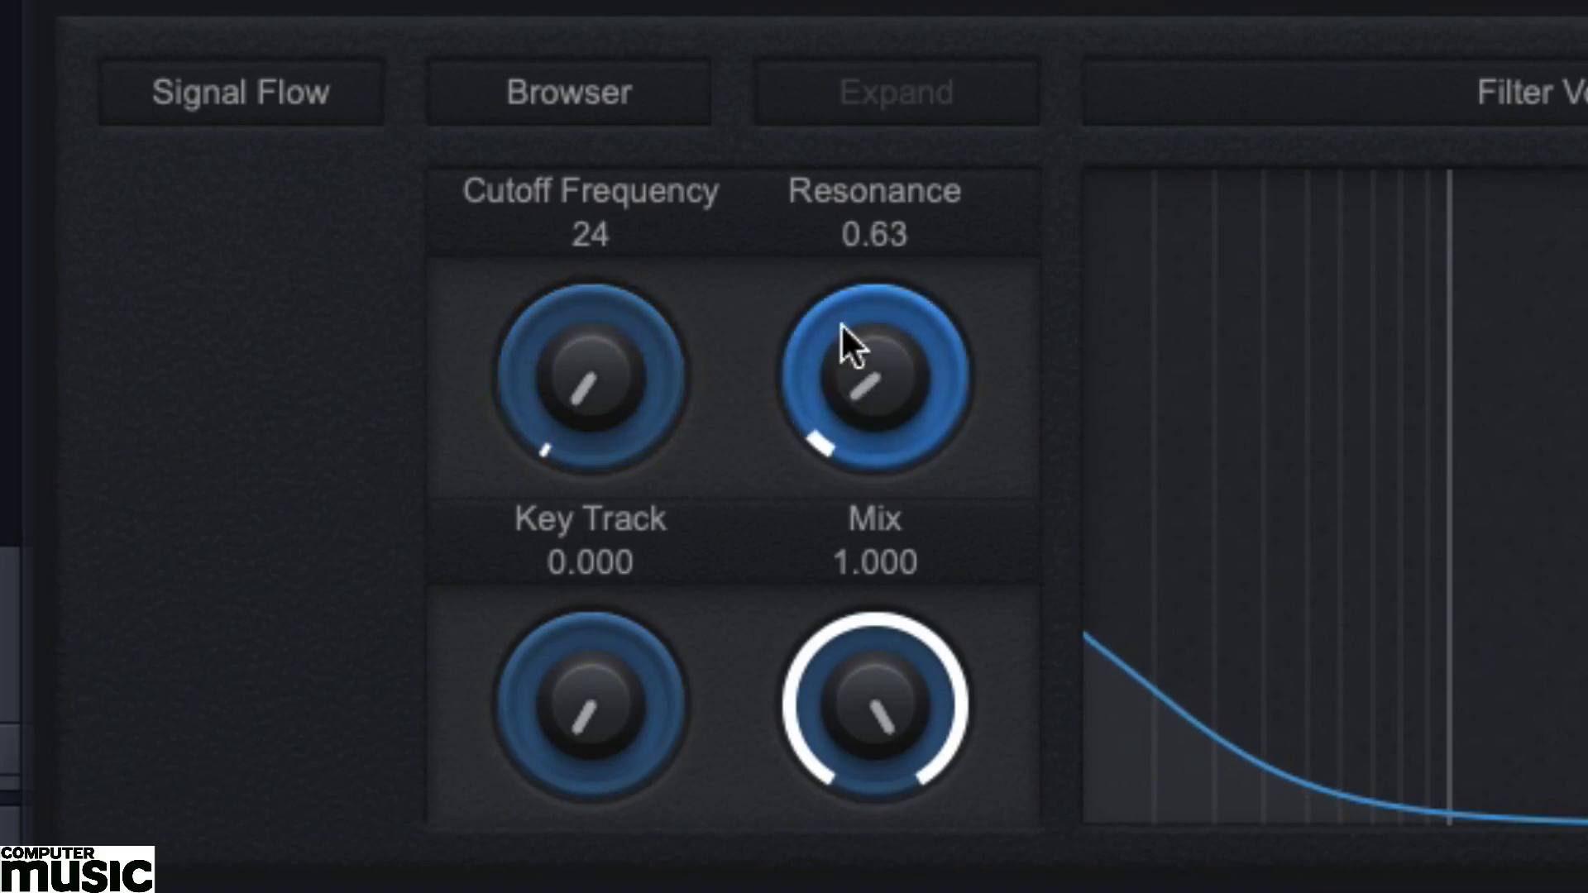
{"action": "double_click", "coordinate": [910, 239]}
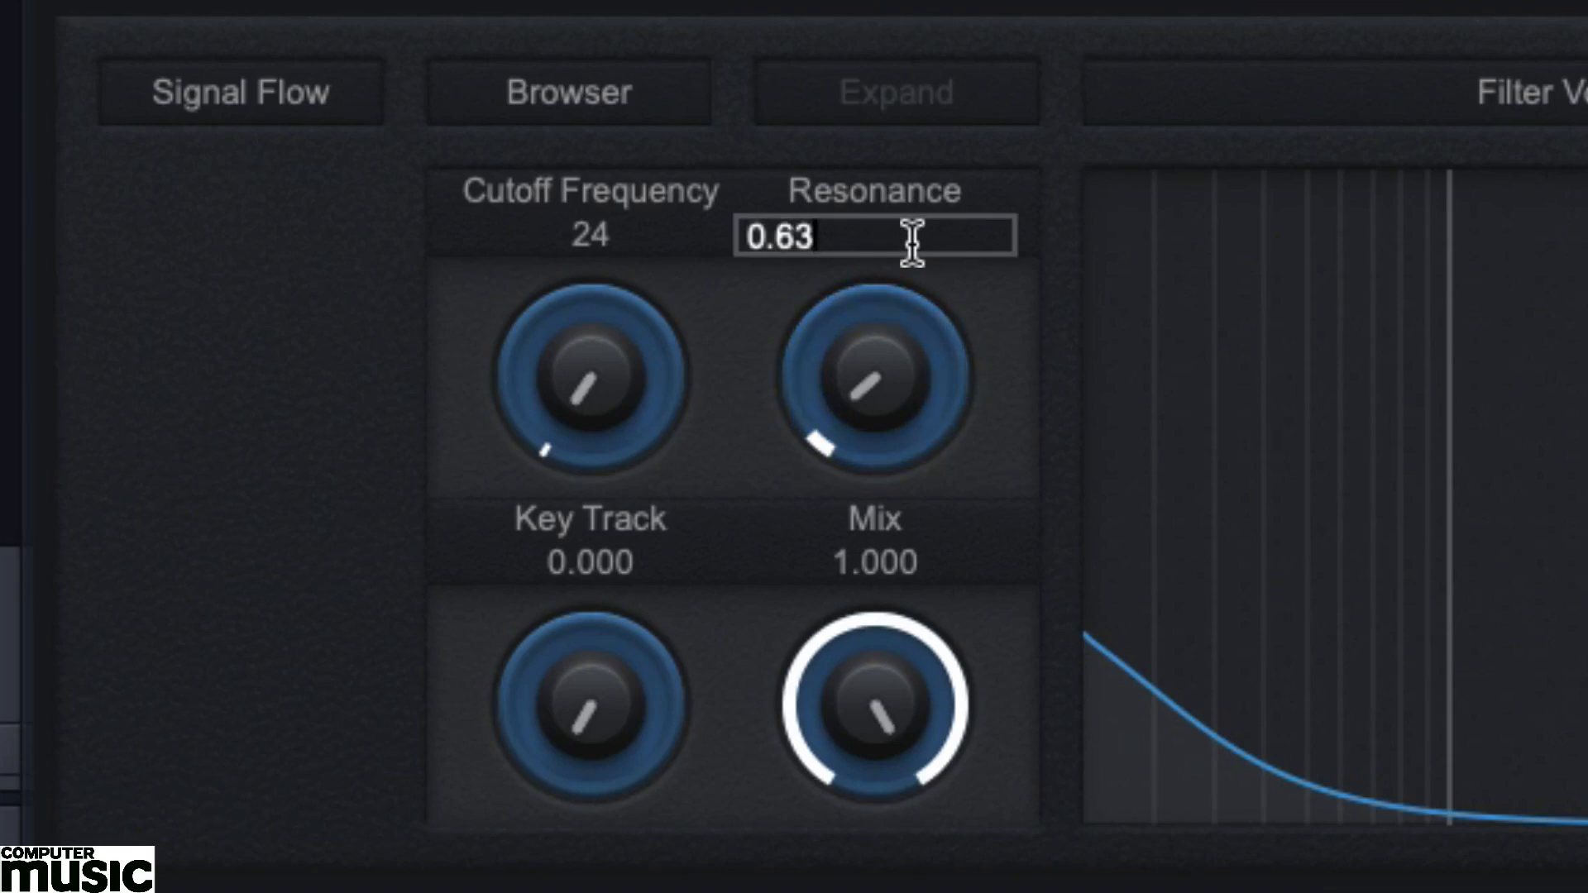
{"action": "key", "text": "BackSpace"}
{"action": "type", "text": "4"}
{"action": "key", "text": "Return"}
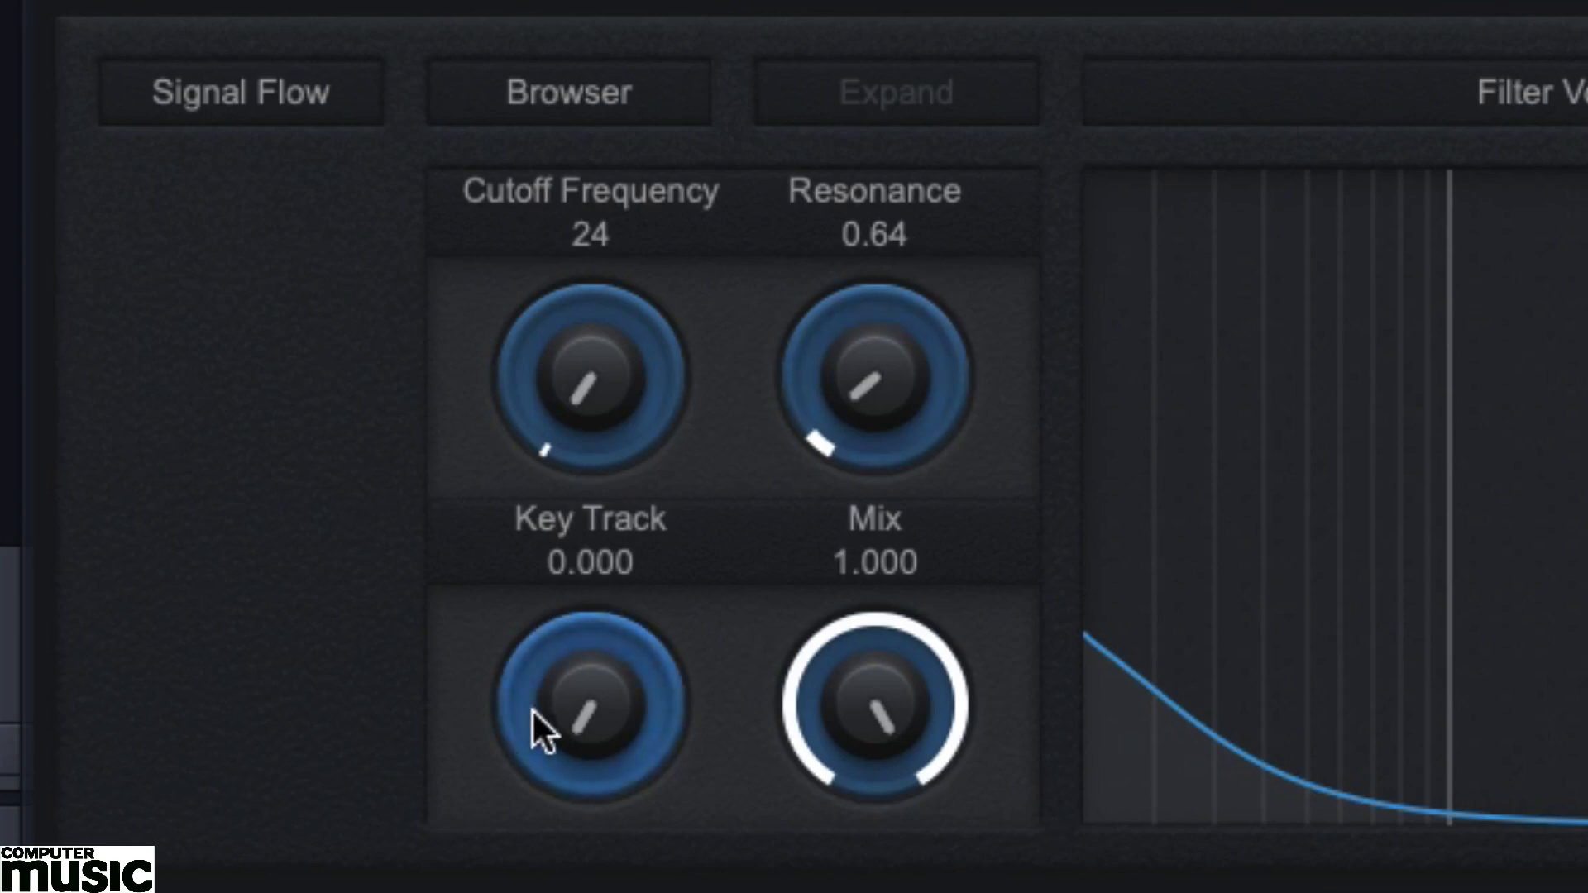
{"action": "left_click_drag", "start_coordinate": [540, 713], "coordinate": [542, 612]}
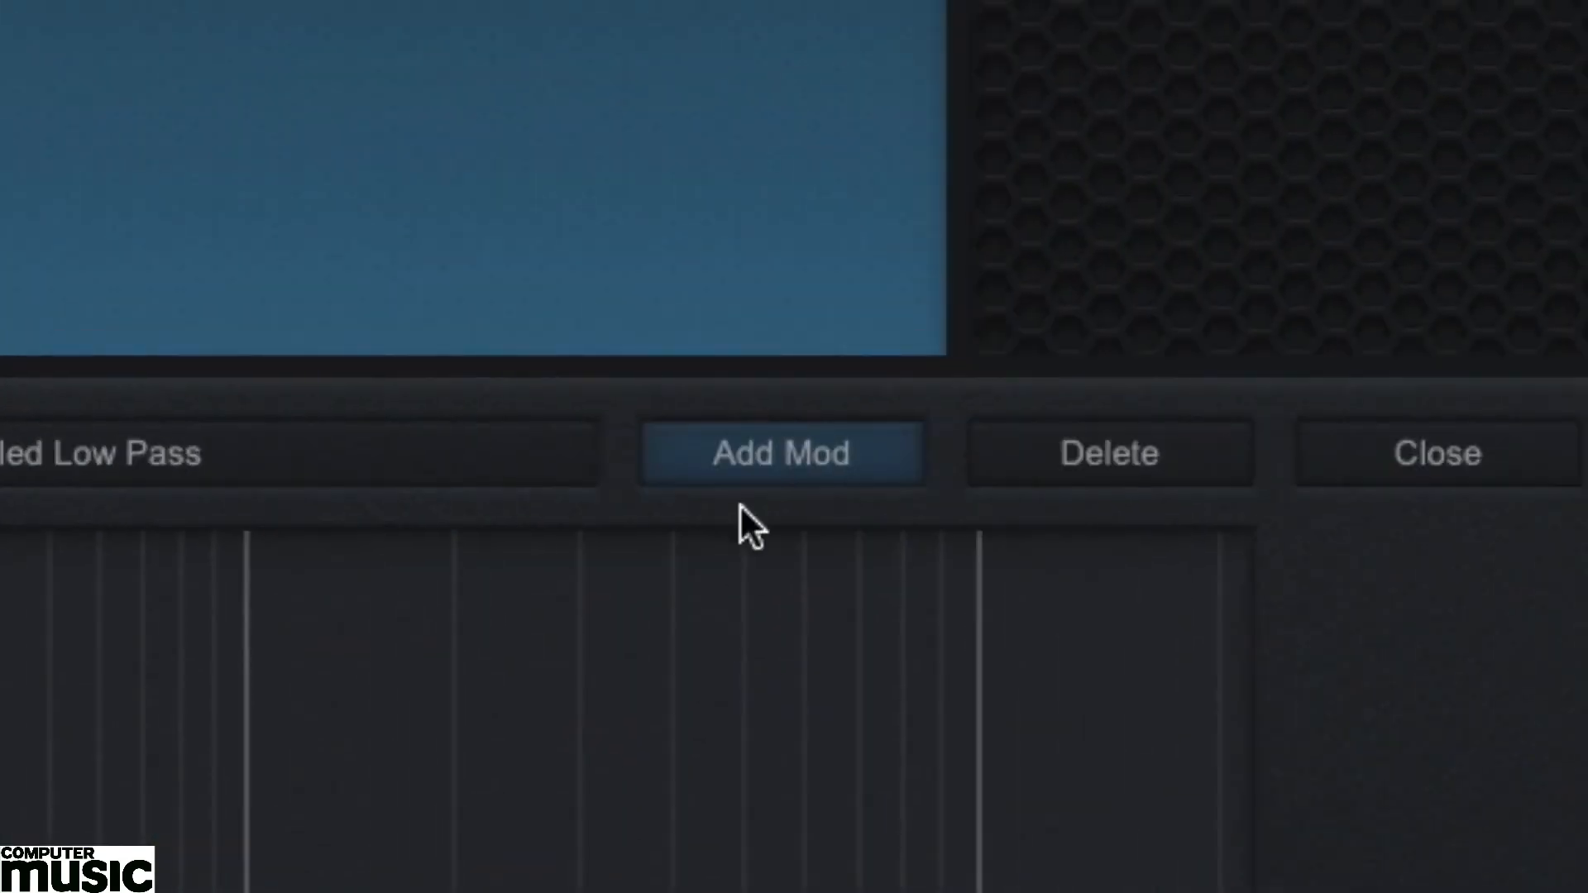
Add a new ADSR Easy modulator to the low-pass filter's Cutoff Frequency.
{"action": "left_click", "coordinate": [755, 461]}
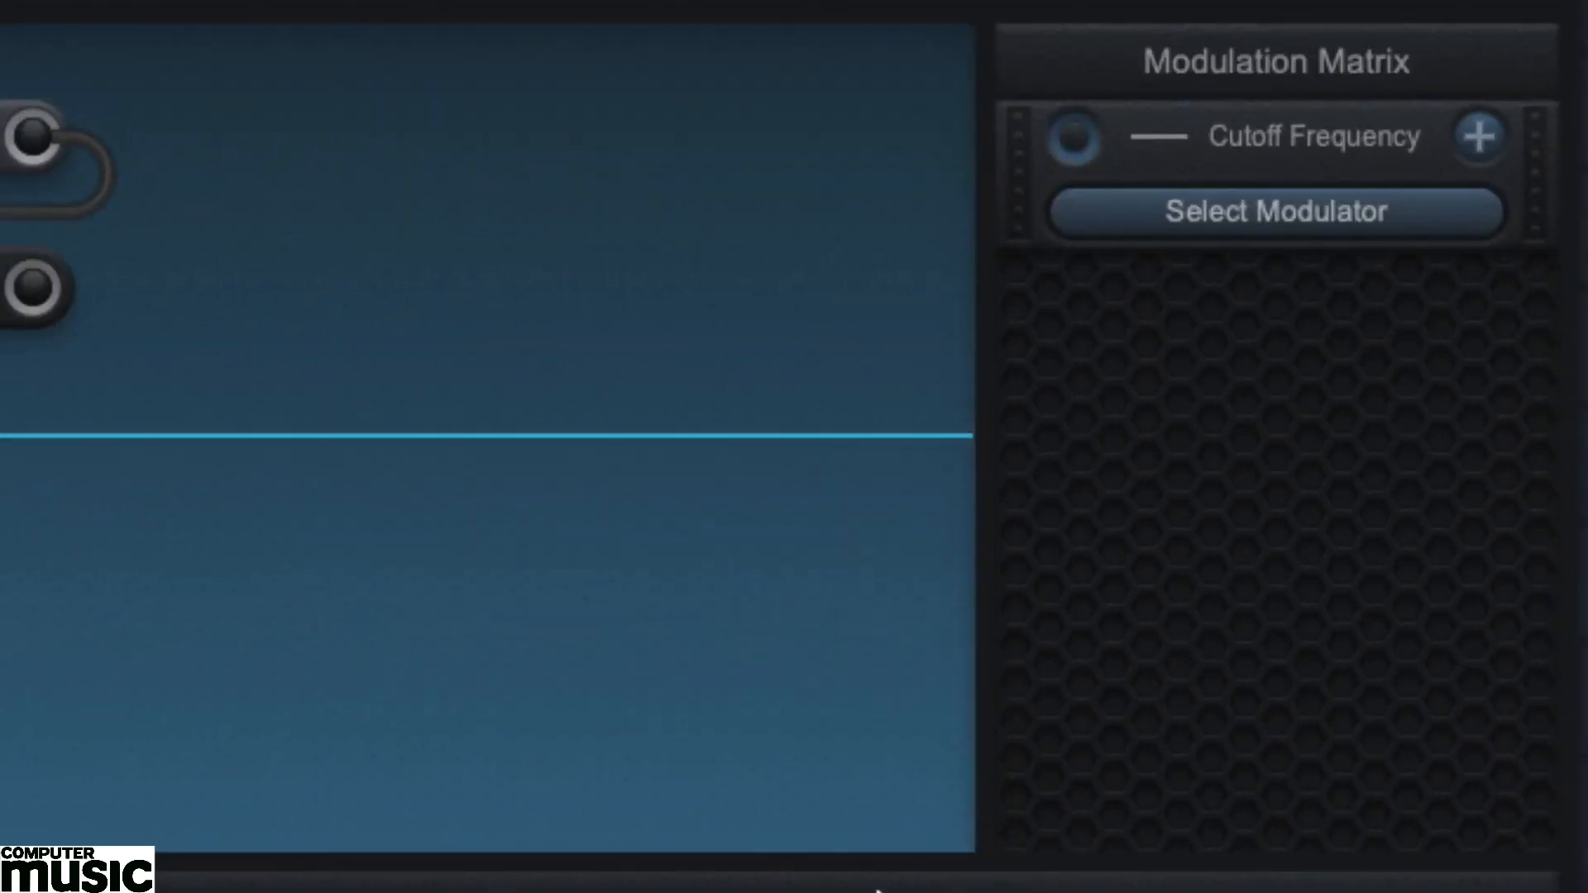
{"action": "left_click", "coordinate": [1262, 225]}
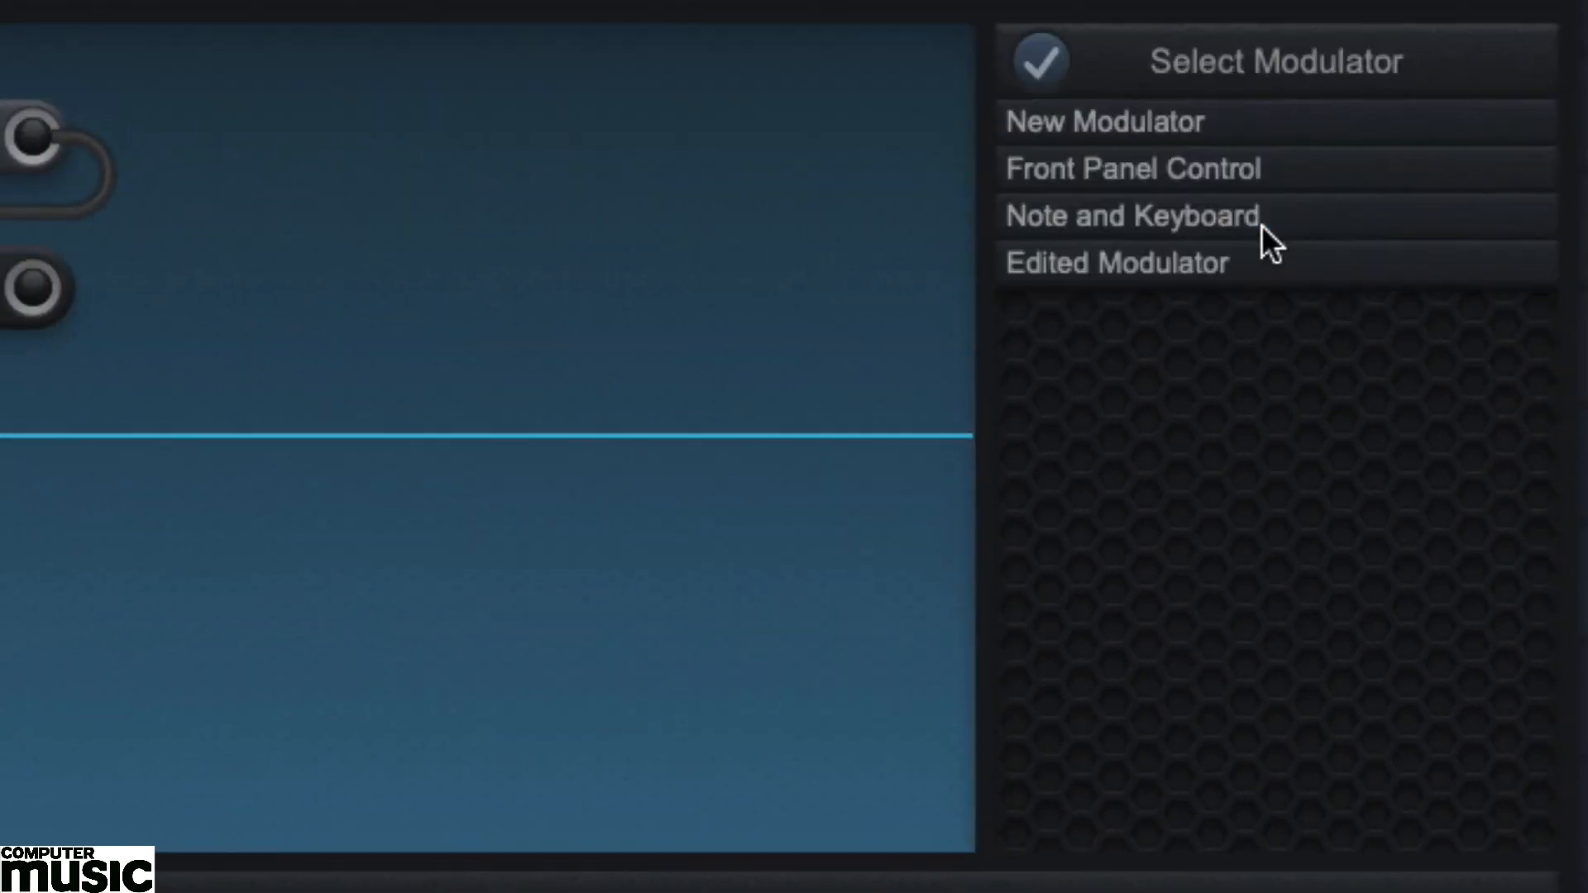
{"action": "left_click", "coordinate": [1164, 122]}
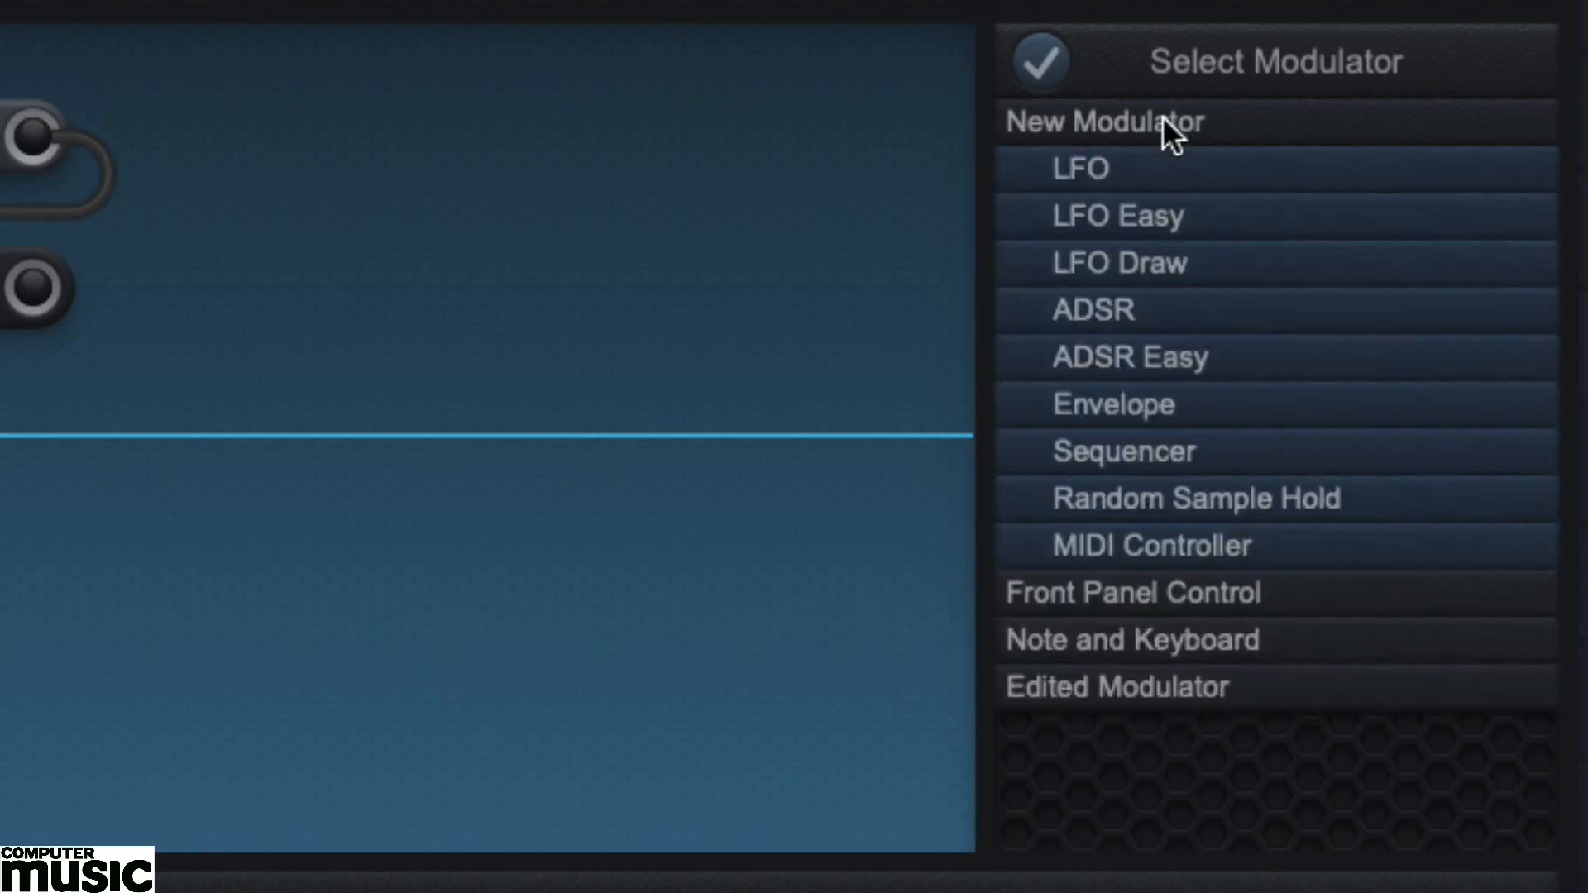
{"action": "left_click", "coordinate": [1170, 354]}
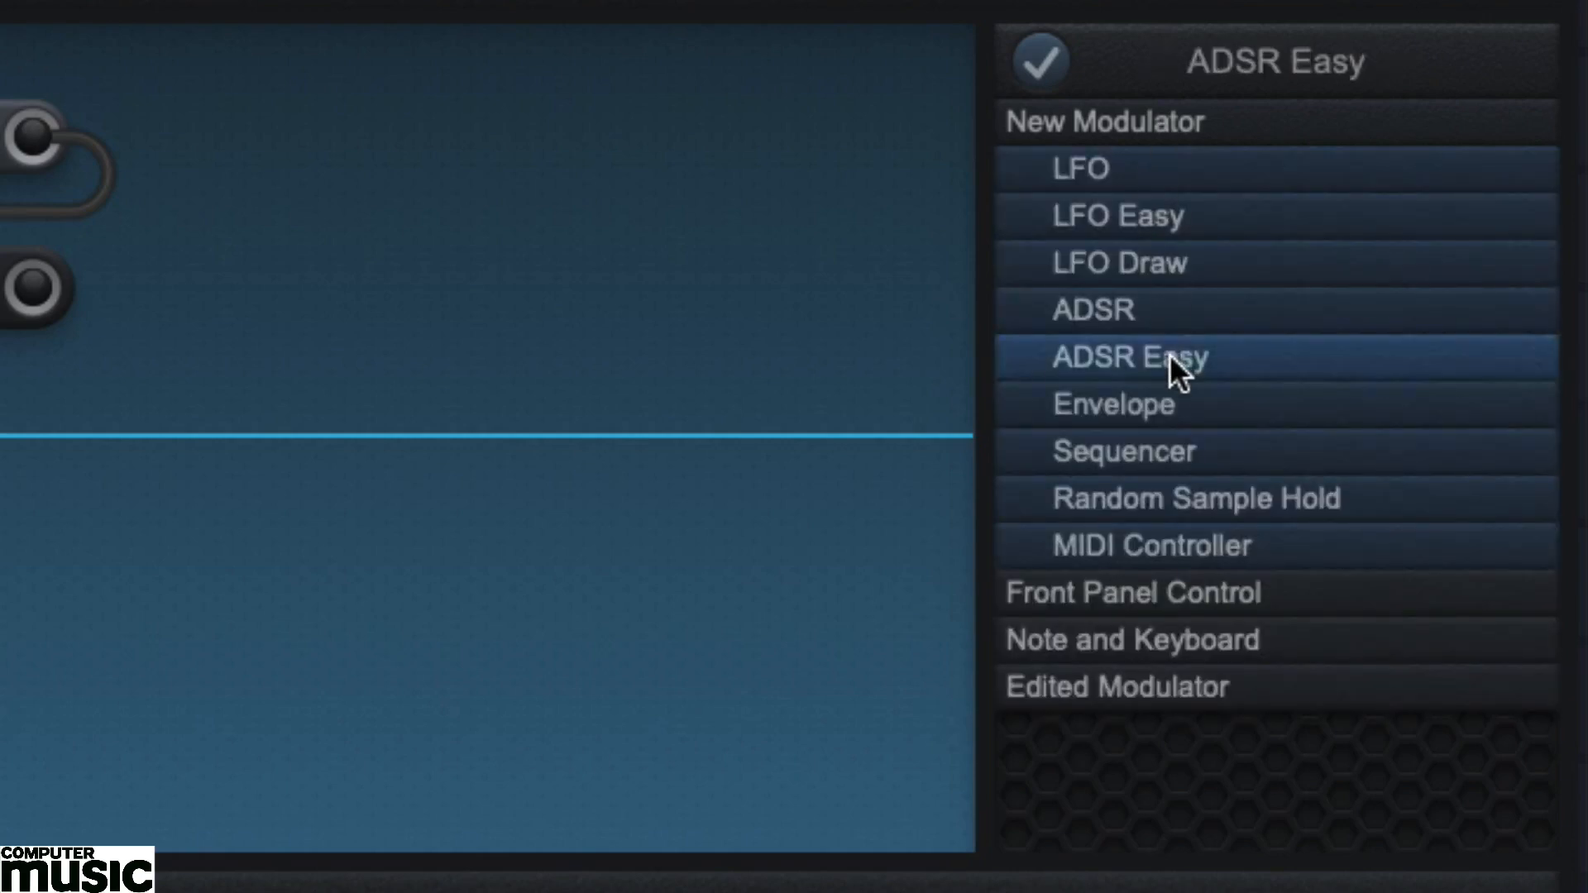
{"action": "left_click", "coordinate": [1039, 56]}
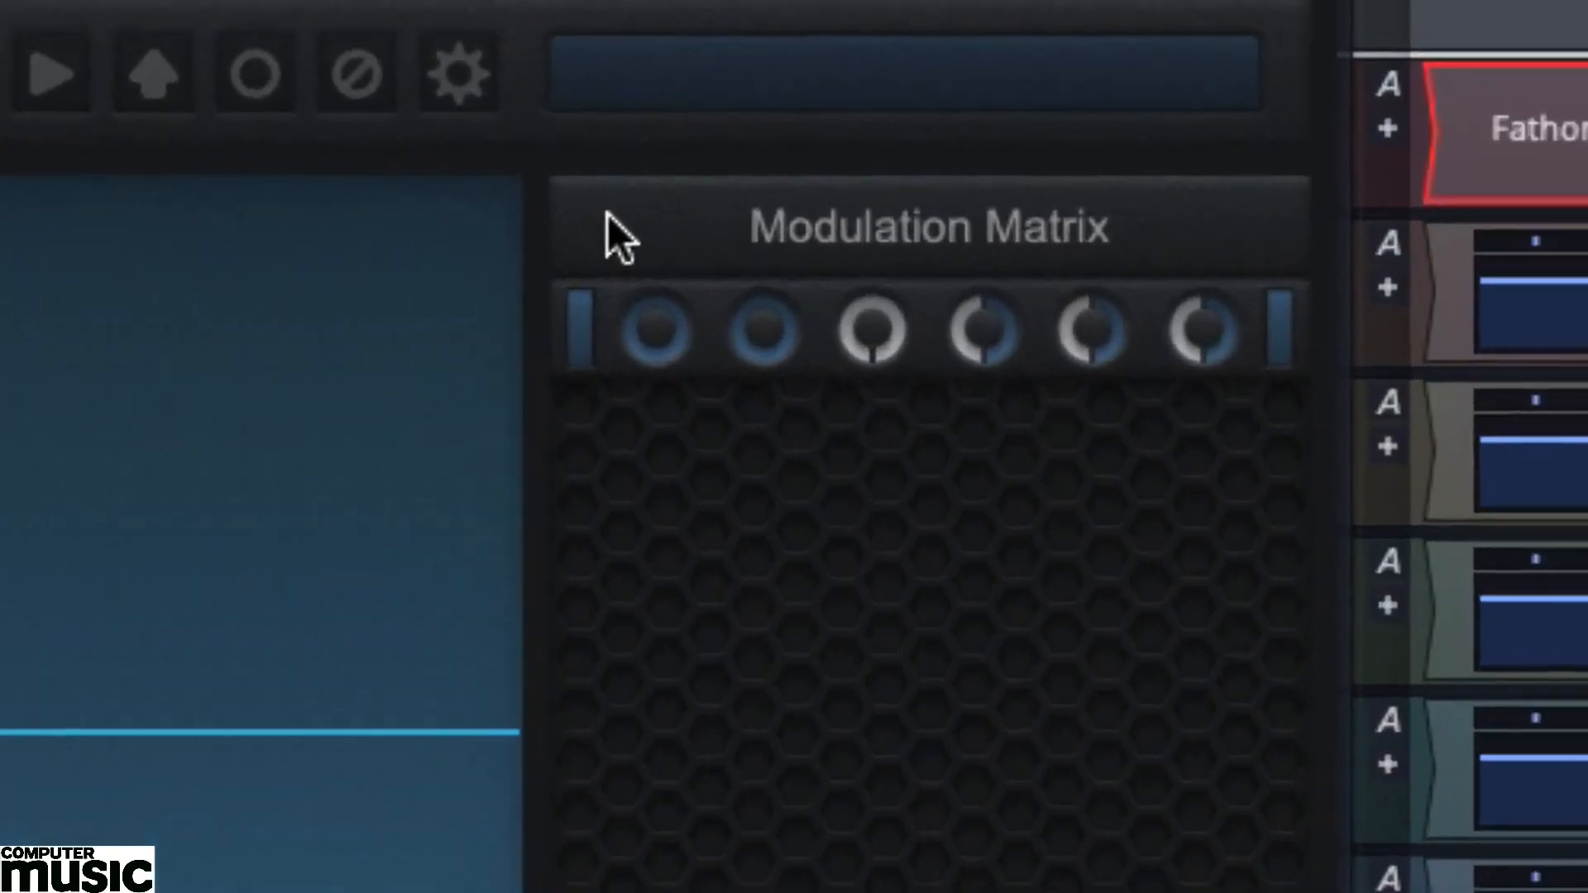
Shape the cutoff envelope: raise Mod Amount slightly, lengthen the attack, set Decay Time to 200 / 256, lower the sustain and lengthen the release.
{"action": "mouse_move", "coordinate": [1060, 138]}
{"action": "left_click_drag", "start_coordinate": [571, 362], "coordinate": [564, 317]}
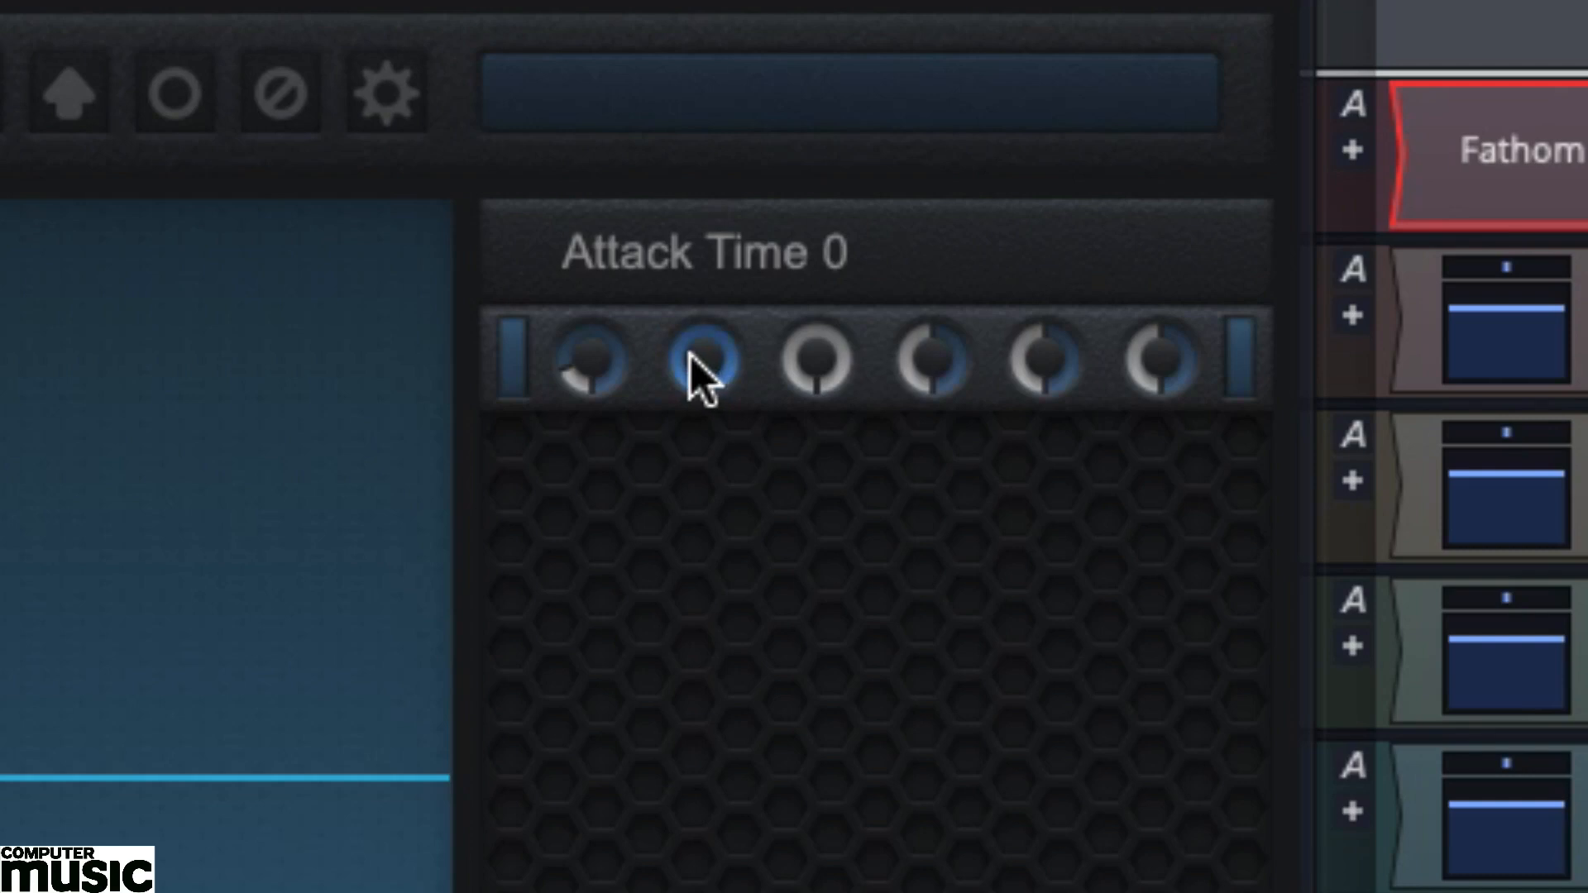
{"action": "left_click_drag", "start_coordinate": [694, 369], "coordinate": [689, 220]}
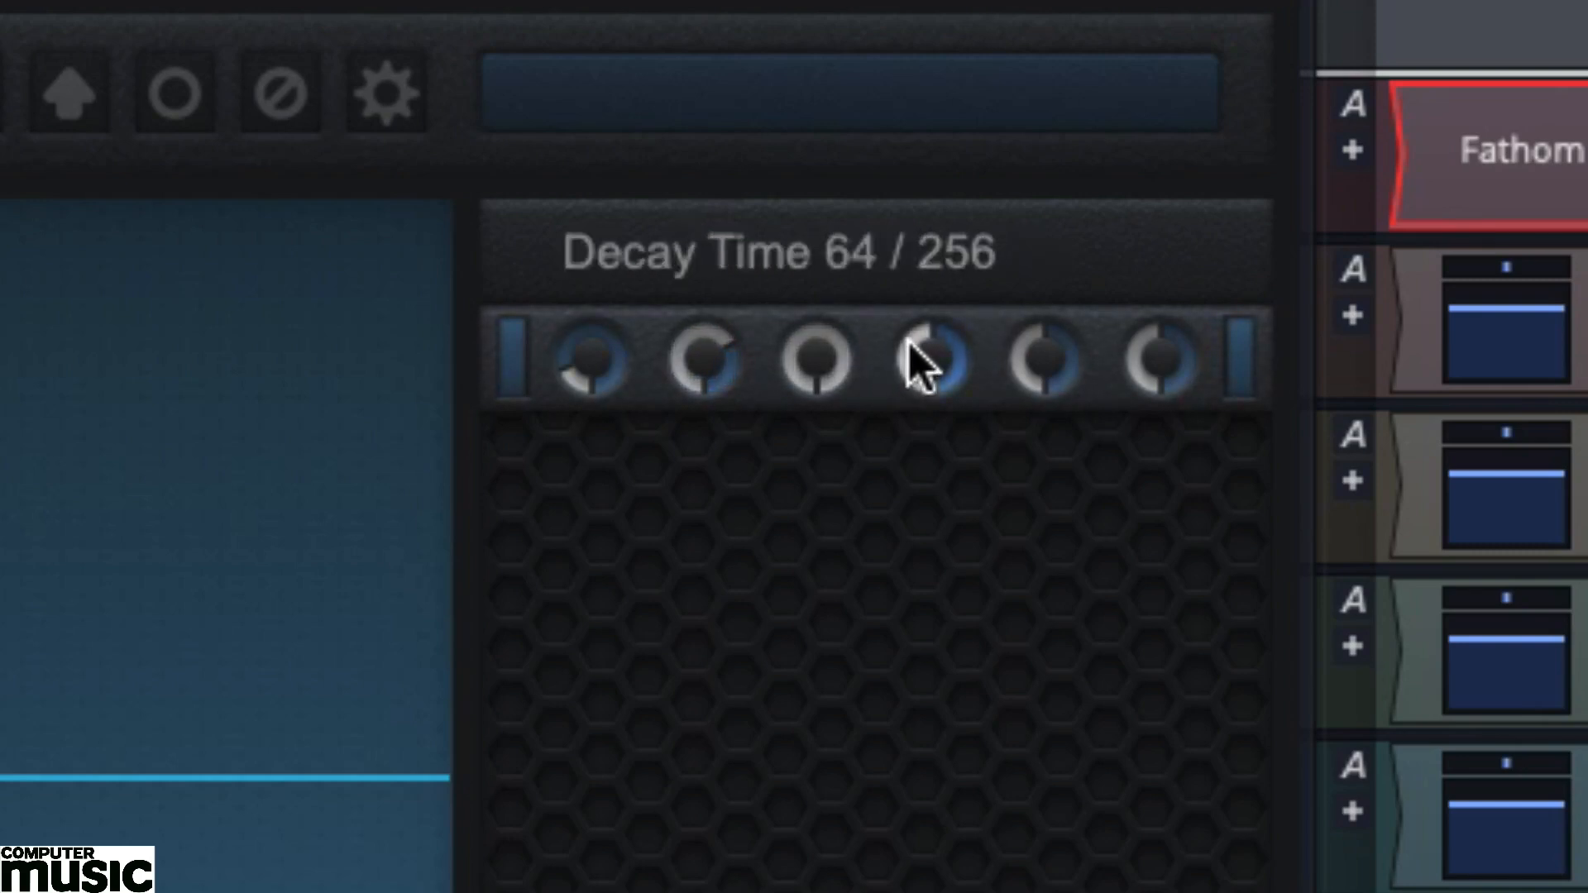
{"action": "left_click_drag", "start_coordinate": [908, 341], "coordinate": [918, 312]}
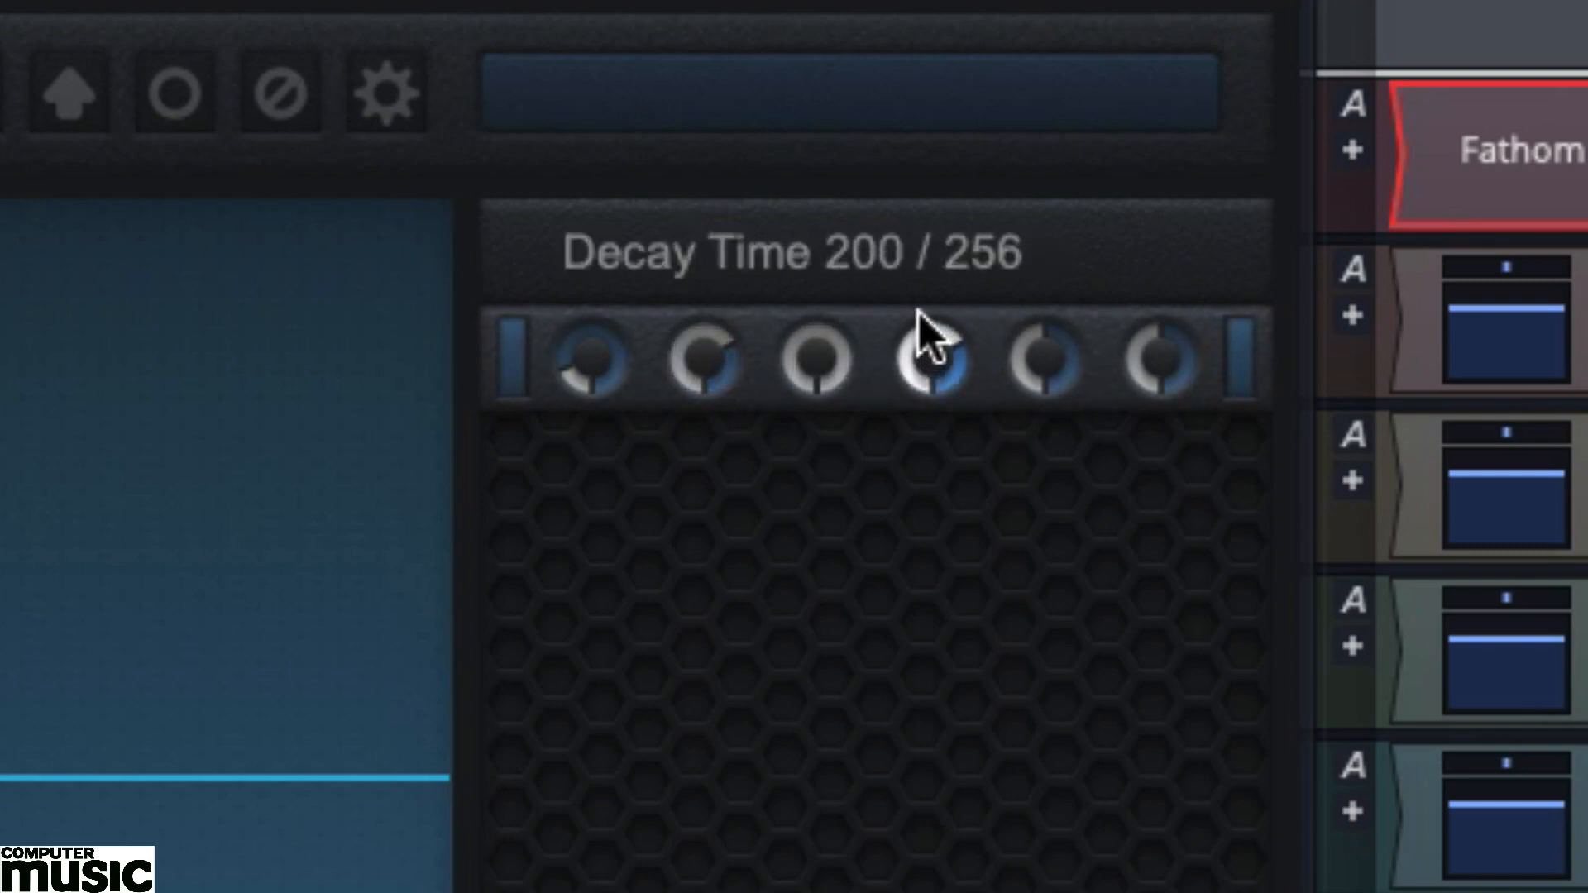
{"action": "mouse_move", "coordinate": [1046, 365]}
{"action": "left_mouse_down"}
{"action": "mouse_move", "coordinate": [1034, 397]}
{"action": "mouse_move", "coordinate": [1031, 367]}
{"action": "left_mouse_up"}
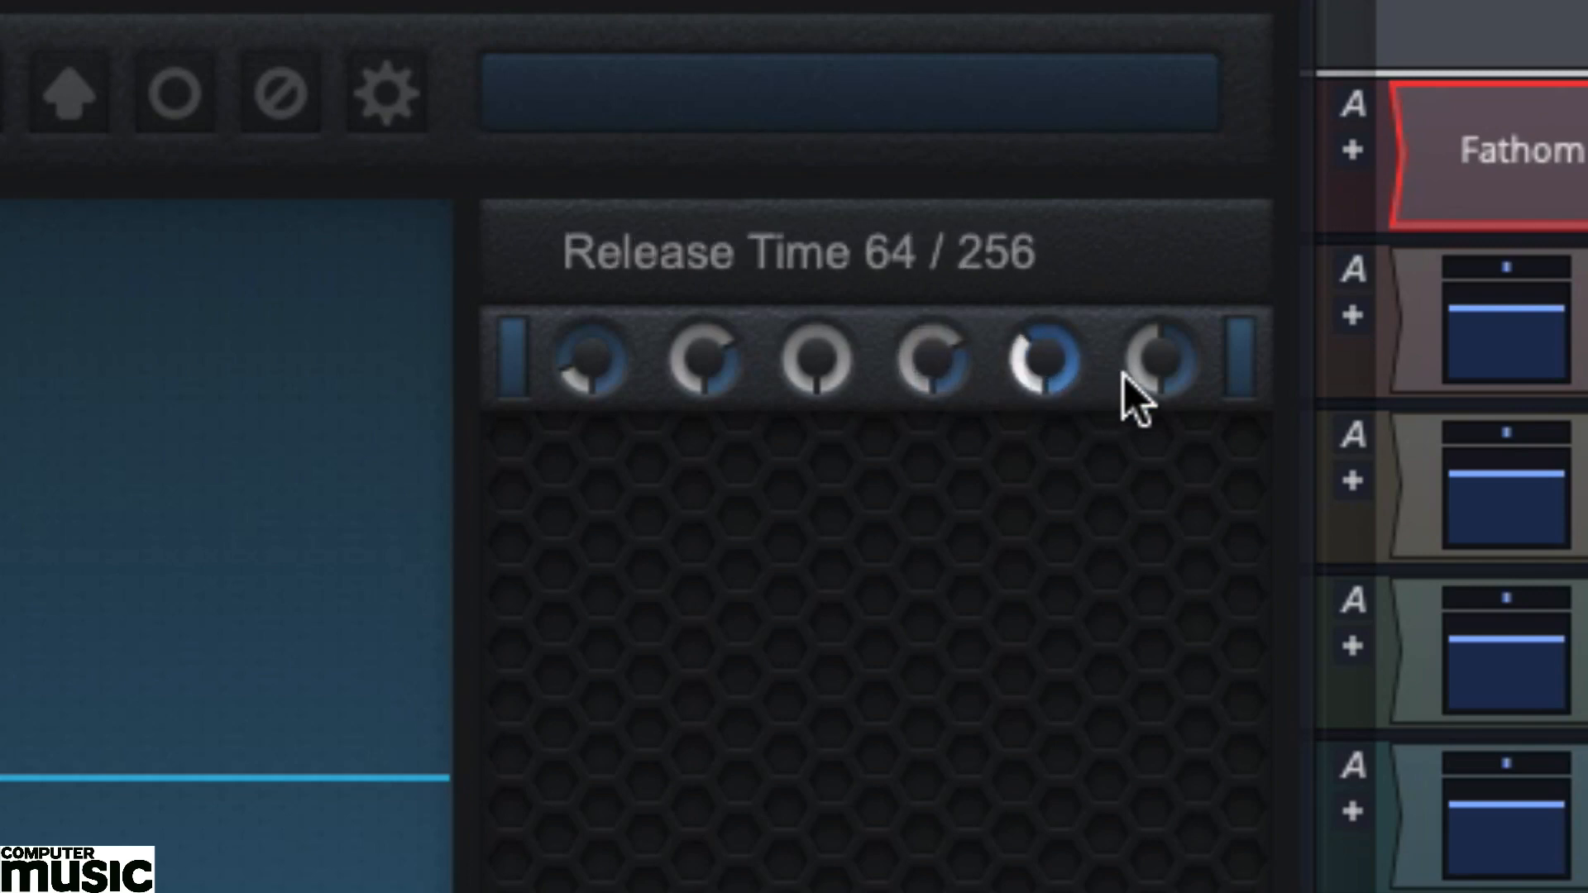
{"action": "left_click_drag", "start_coordinate": [1149, 355], "coordinate": [1158, 277]}
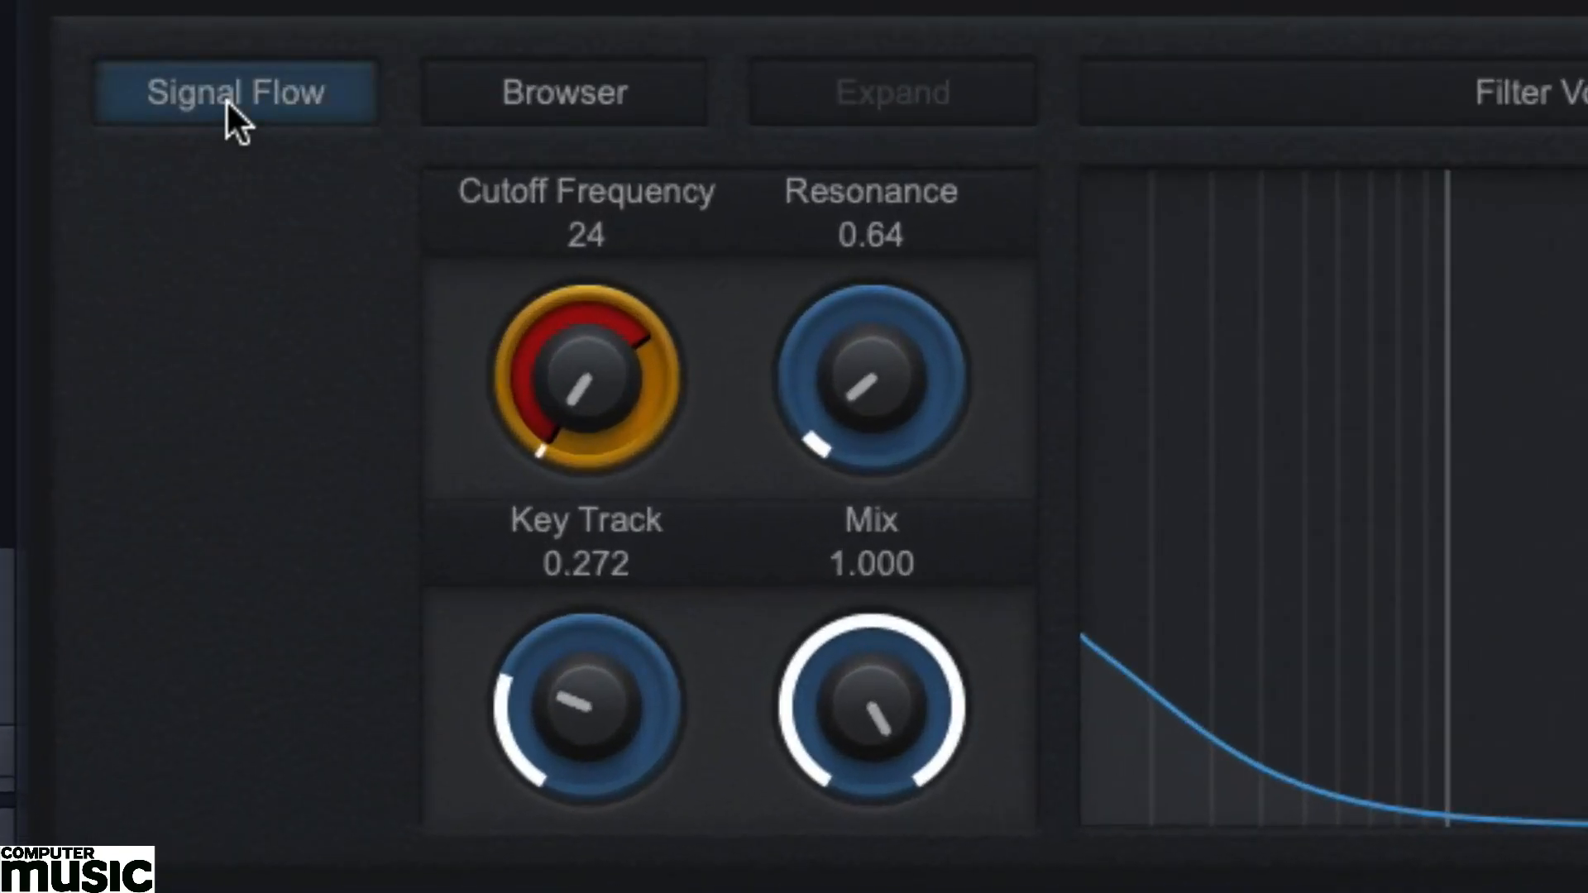
Set the global Volume in the signal flow view to 0.000 and assign a new ADSR Easy modulator to it.
{"action": "left_click", "coordinate": [226, 97]}
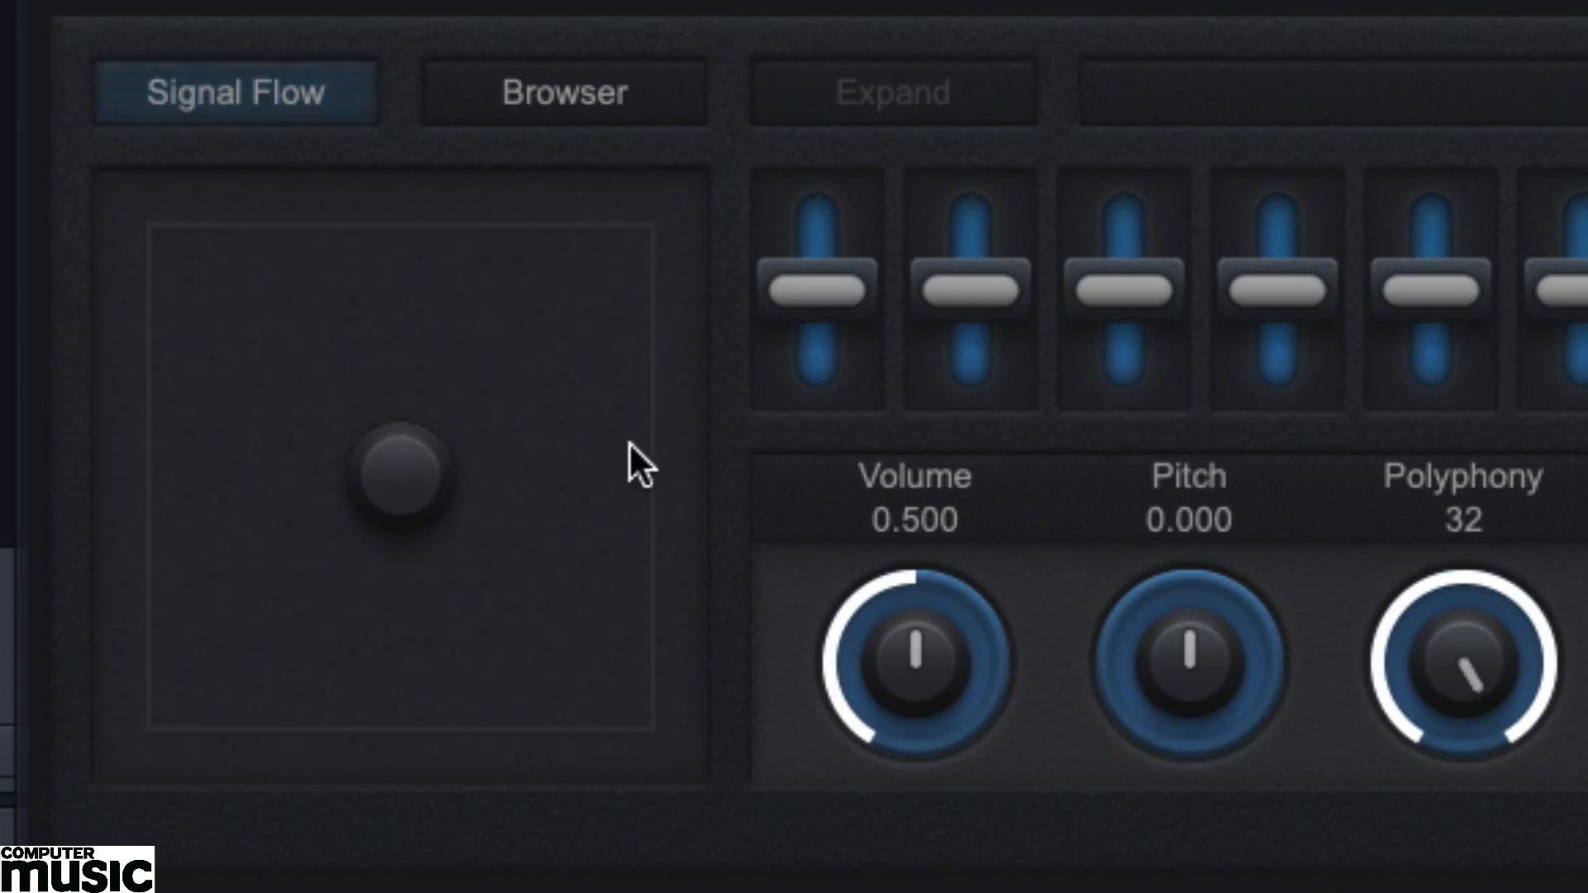
{"action": "left_click_drag", "start_coordinate": [896, 584], "coordinate": [890, 814]}
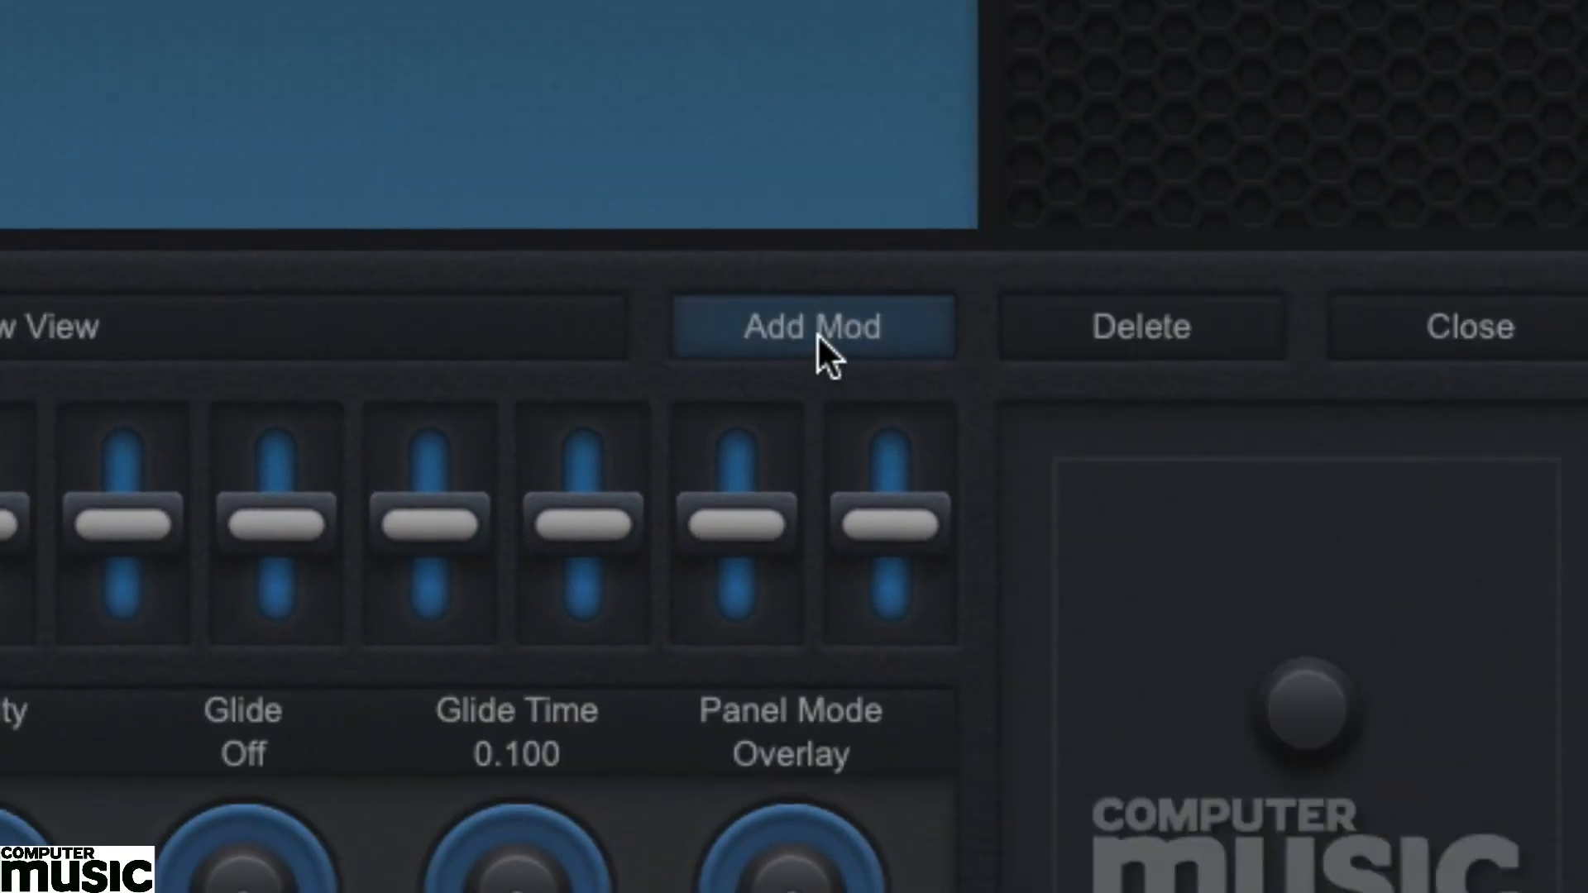
{"action": "left_click", "coordinate": [816, 341]}
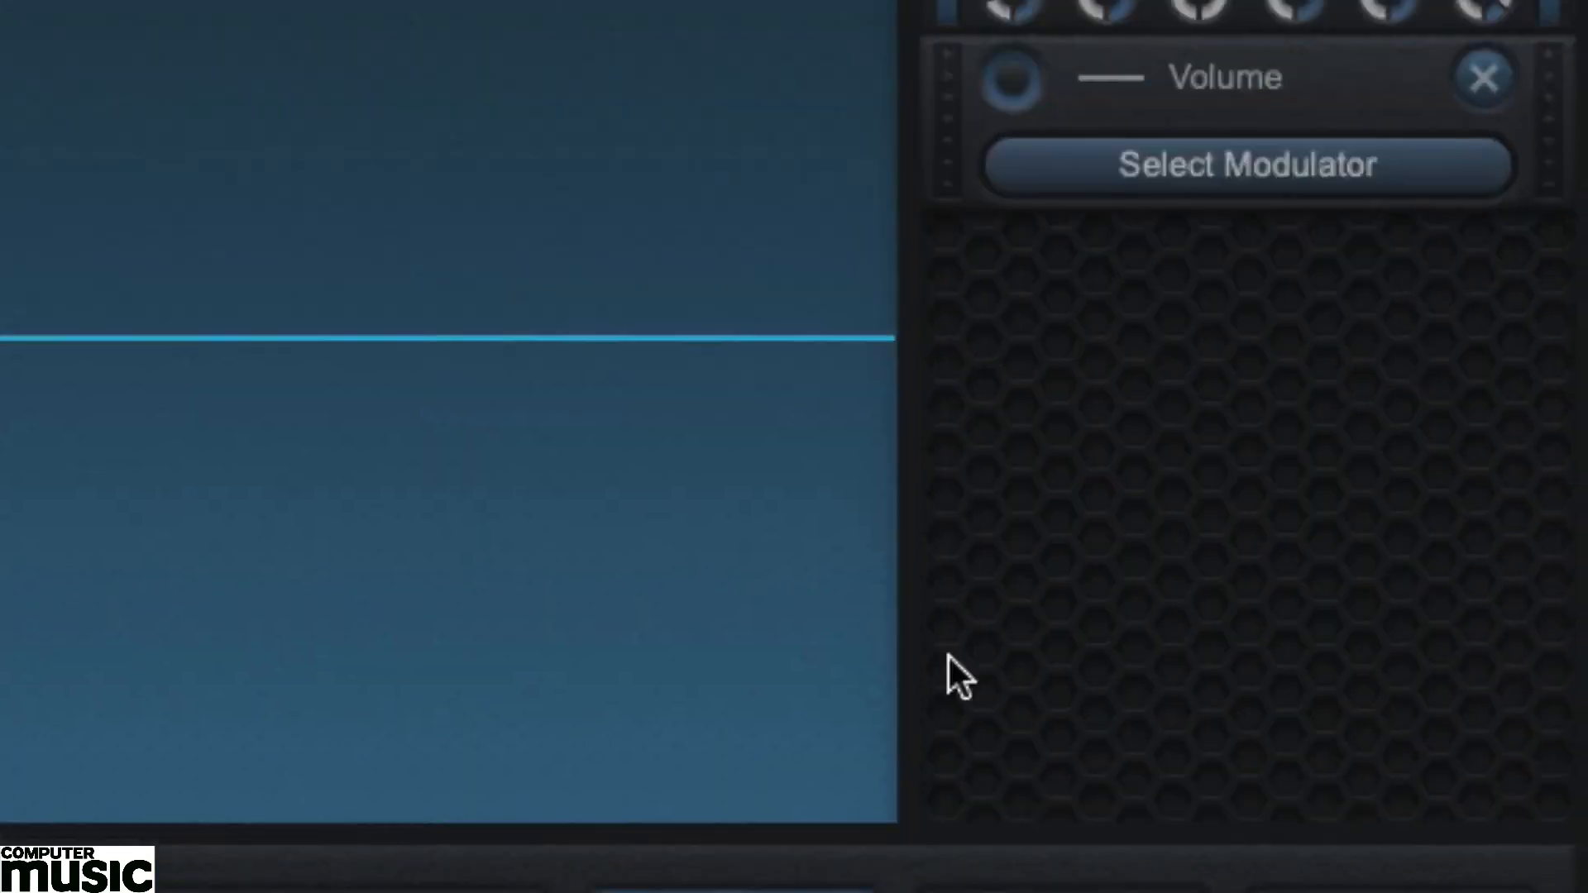
{"action": "left_click", "coordinate": [1280, 180]}
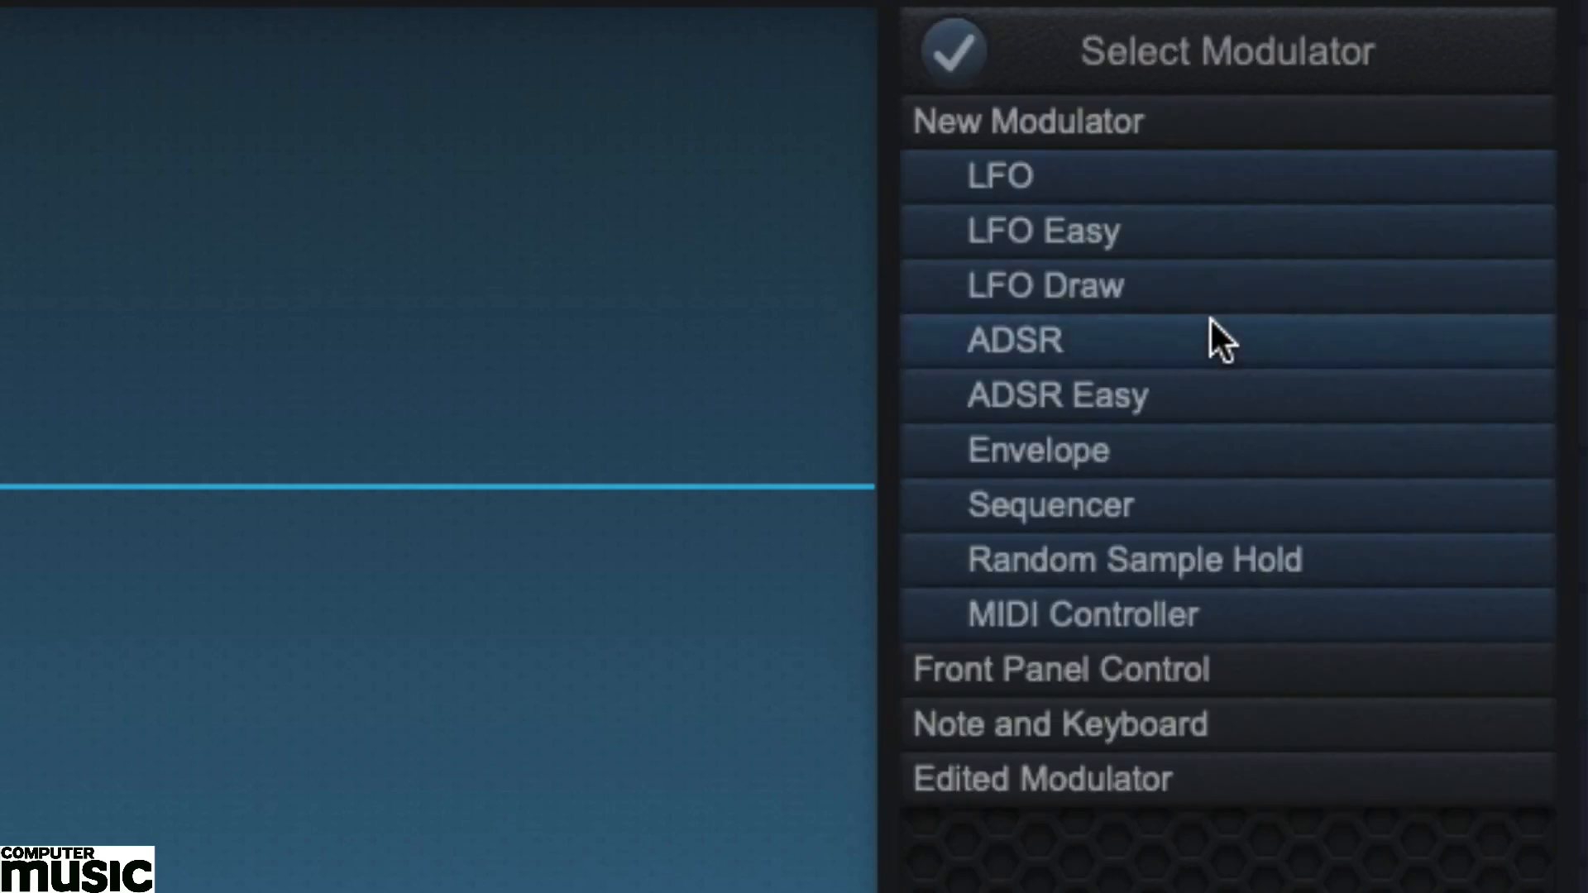
{"action": "left_click", "coordinate": [1135, 395]}
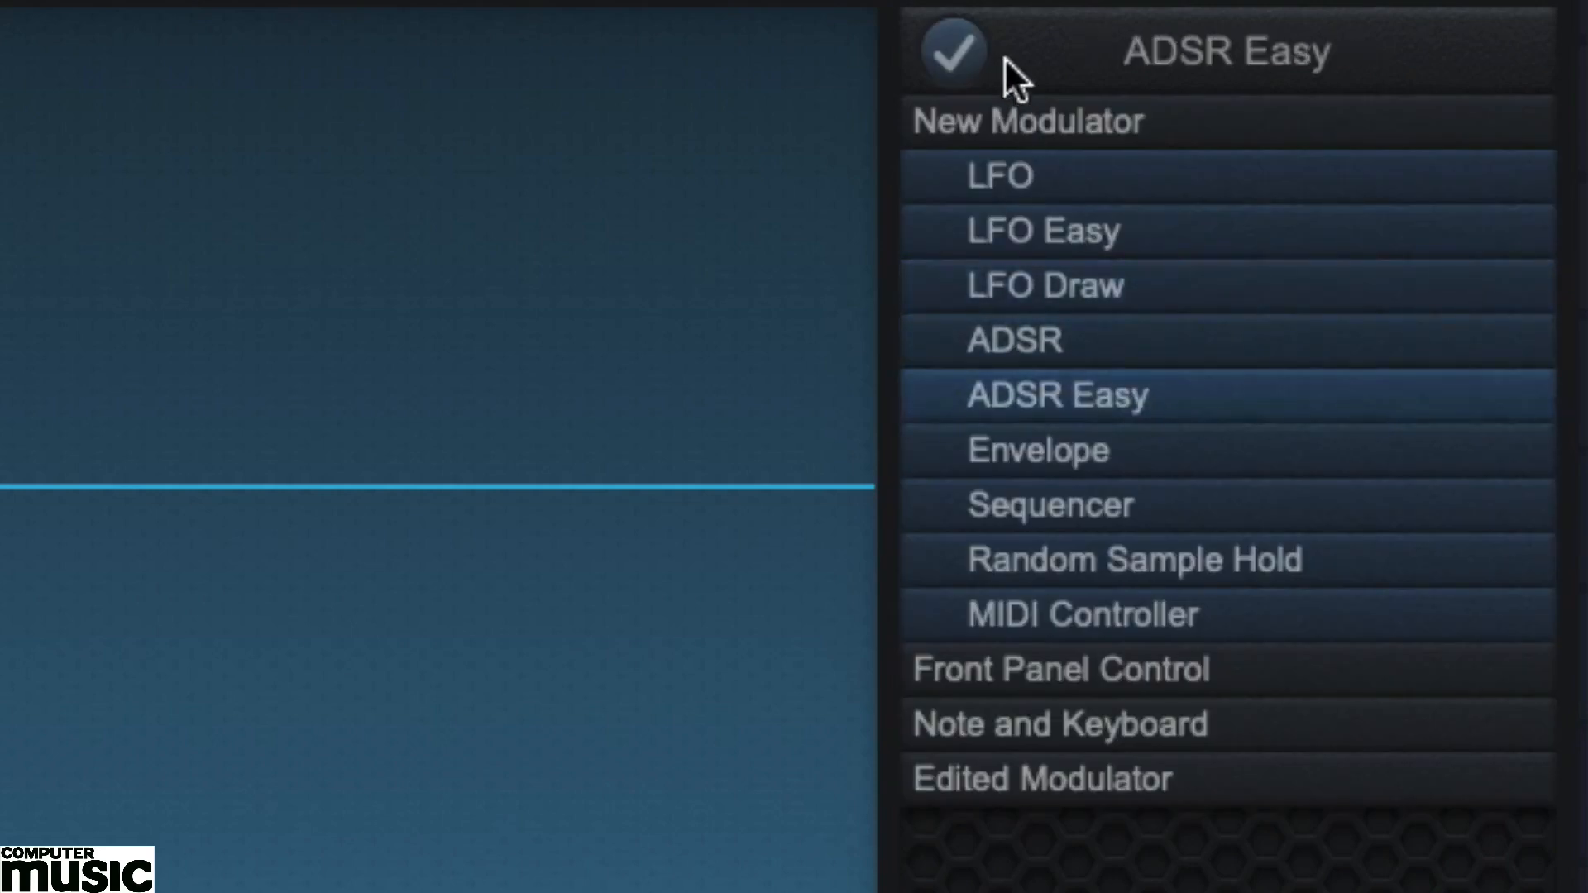
{"action": "left_click", "coordinate": [896, 73]}
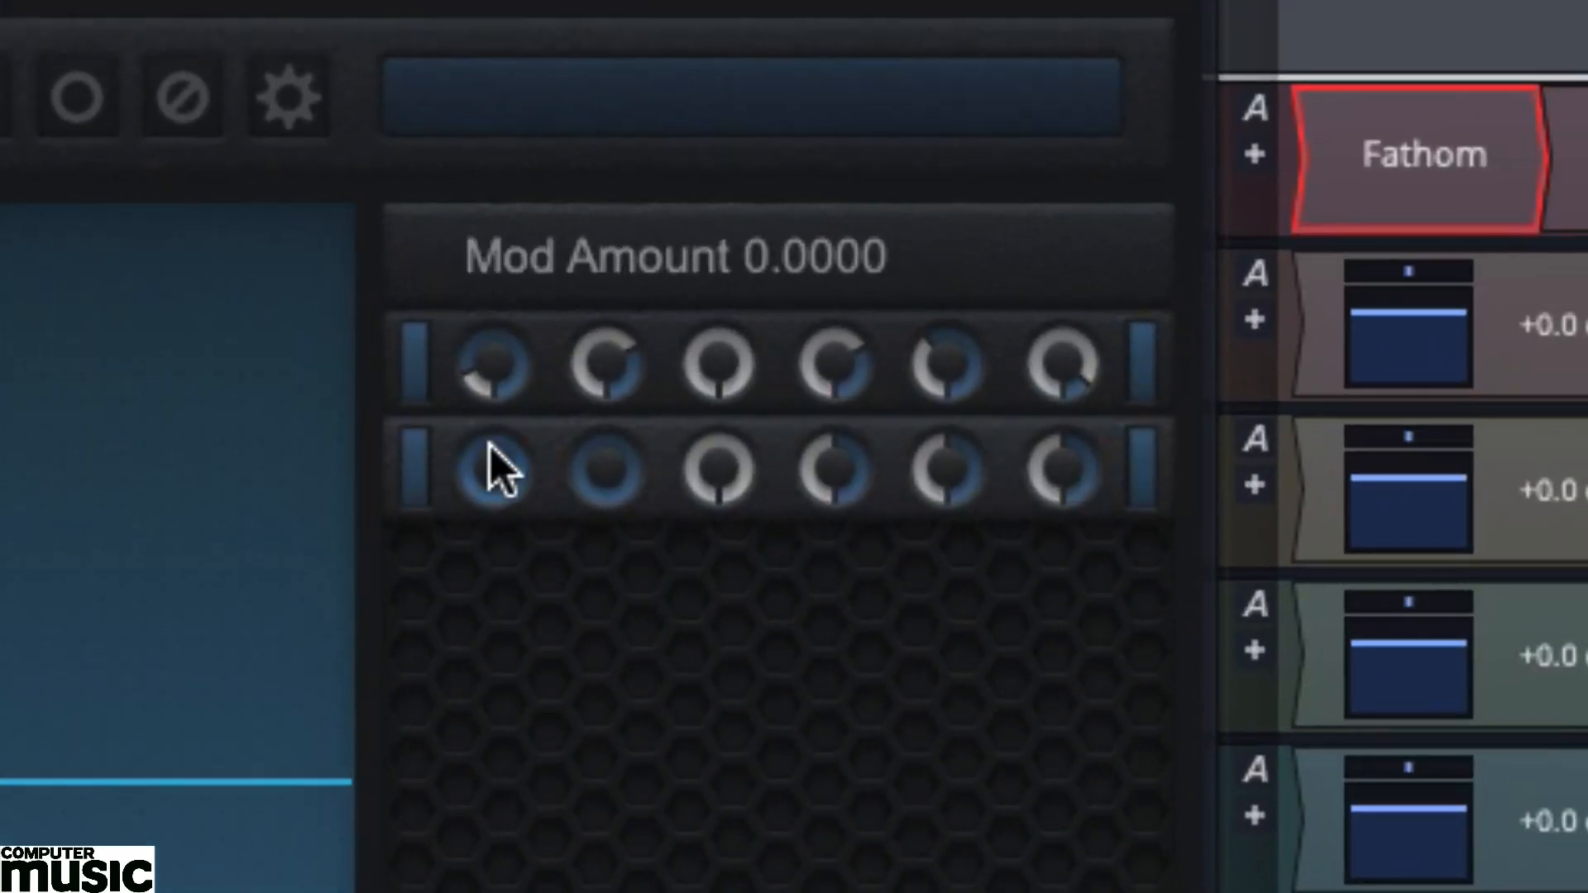
Shape the volume envelope: raise Mod Amount to maximum, lengthen the attack, decay and release, and set Sustain Level to 0.725.
{"action": "left_click_drag", "start_coordinate": [495, 496], "coordinate": [542, 159]}
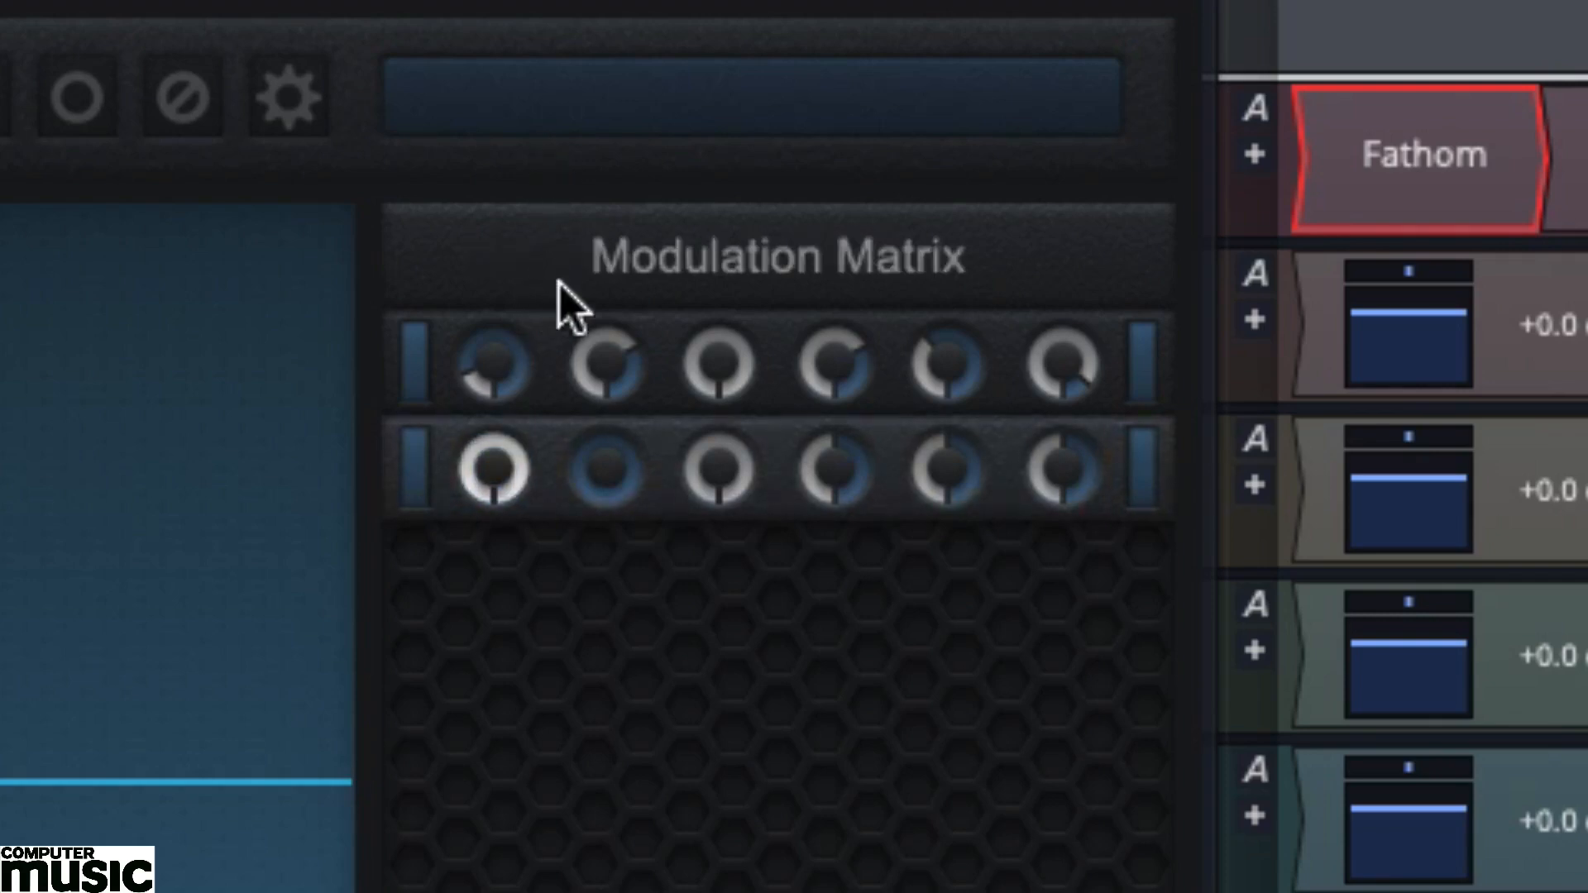
{"action": "left_click_drag", "start_coordinate": [607, 470], "coordinate": [592, 419]}
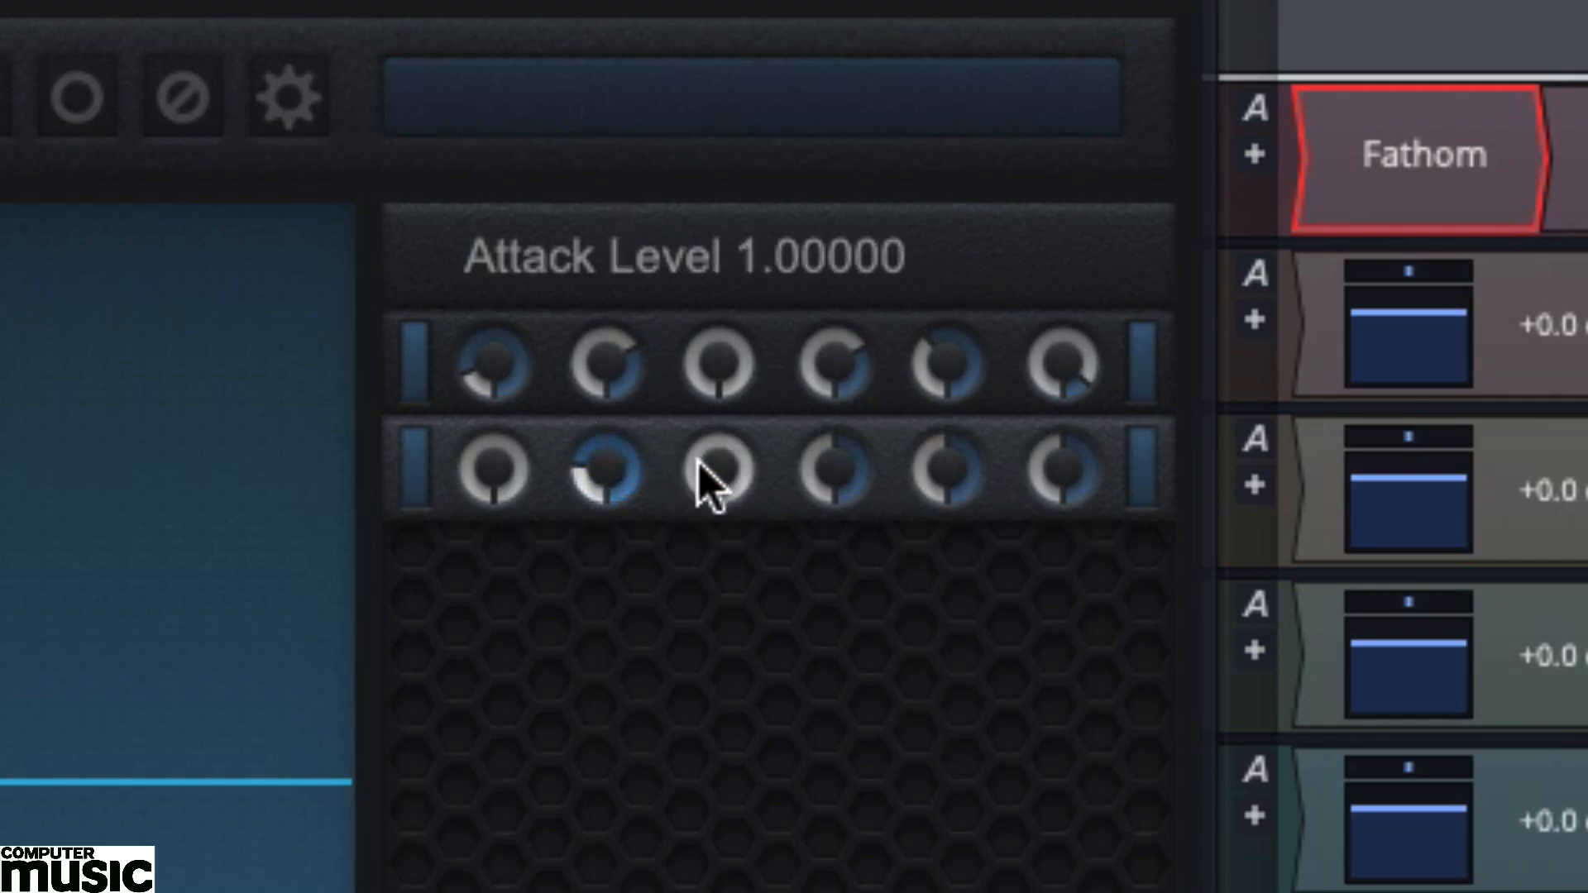
{"action": "left_click_drag", "start_coordinate": [816, 450], "coordinate": [814, 421]}
{"action": "mouse_move", "coordinate": [952, 453]}
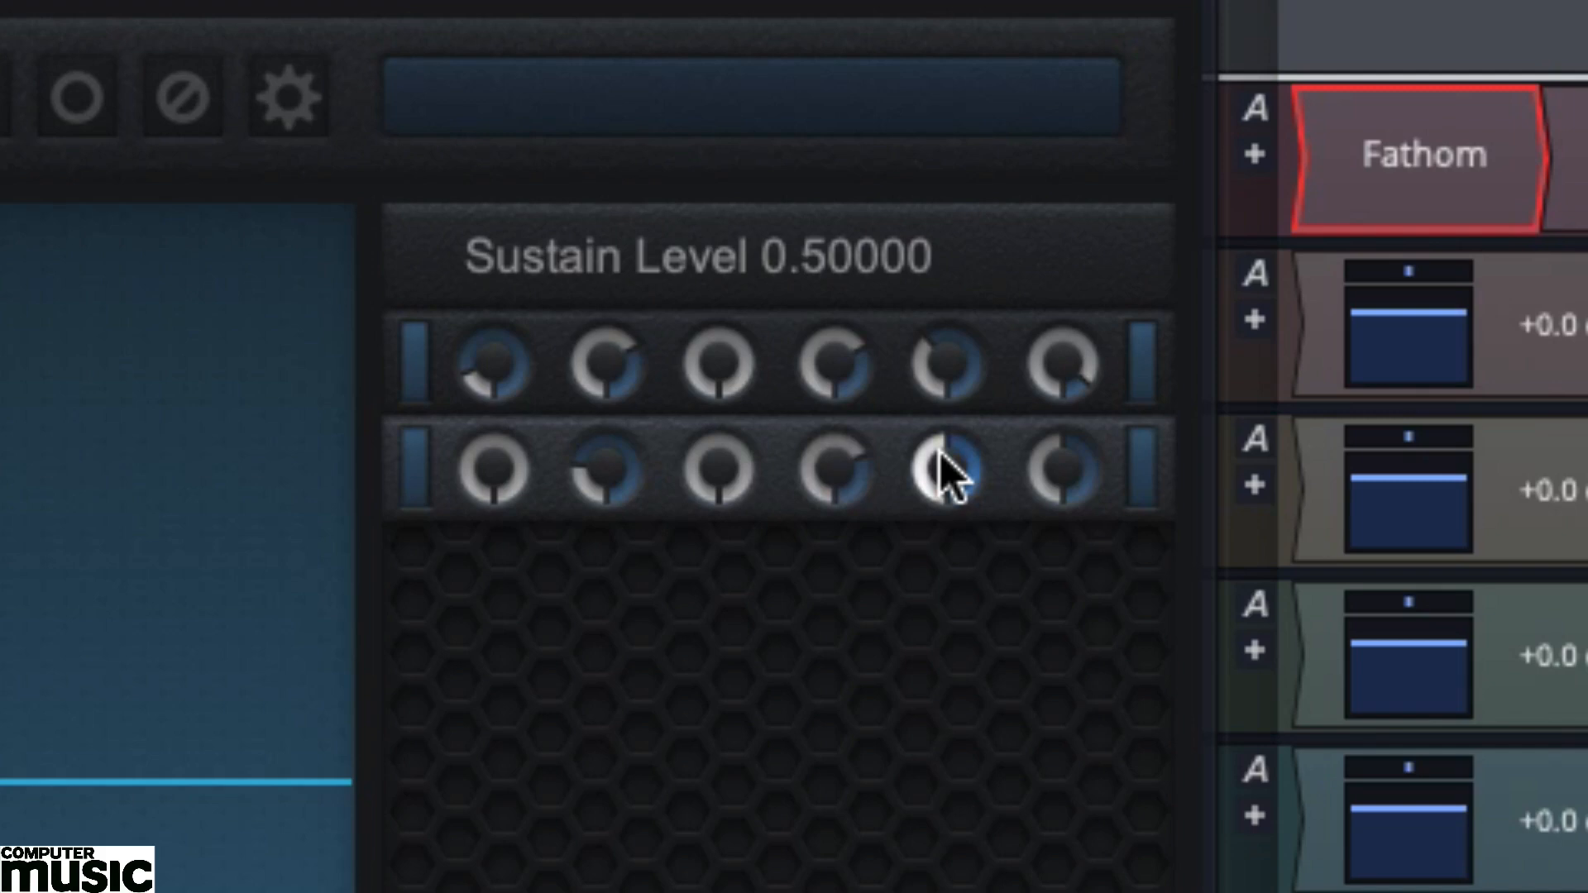
{"action": "left_click_drag", "start_coordinate": [943, 453], "coordinate": [943, 405]}
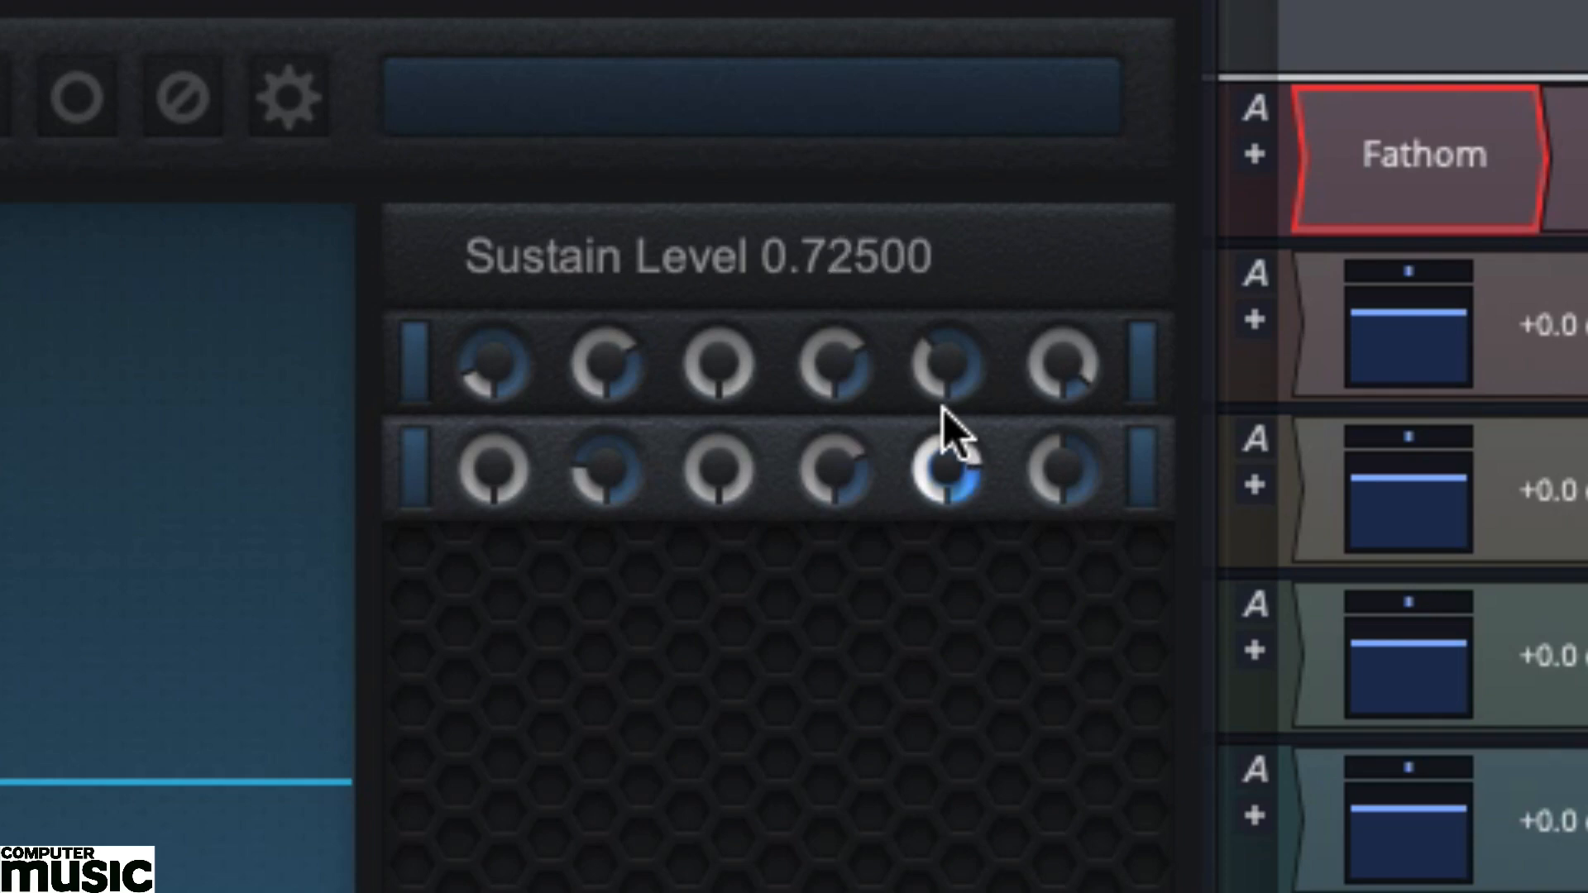
{"action": "mouse_move", "coordinate": [1064, 470]}
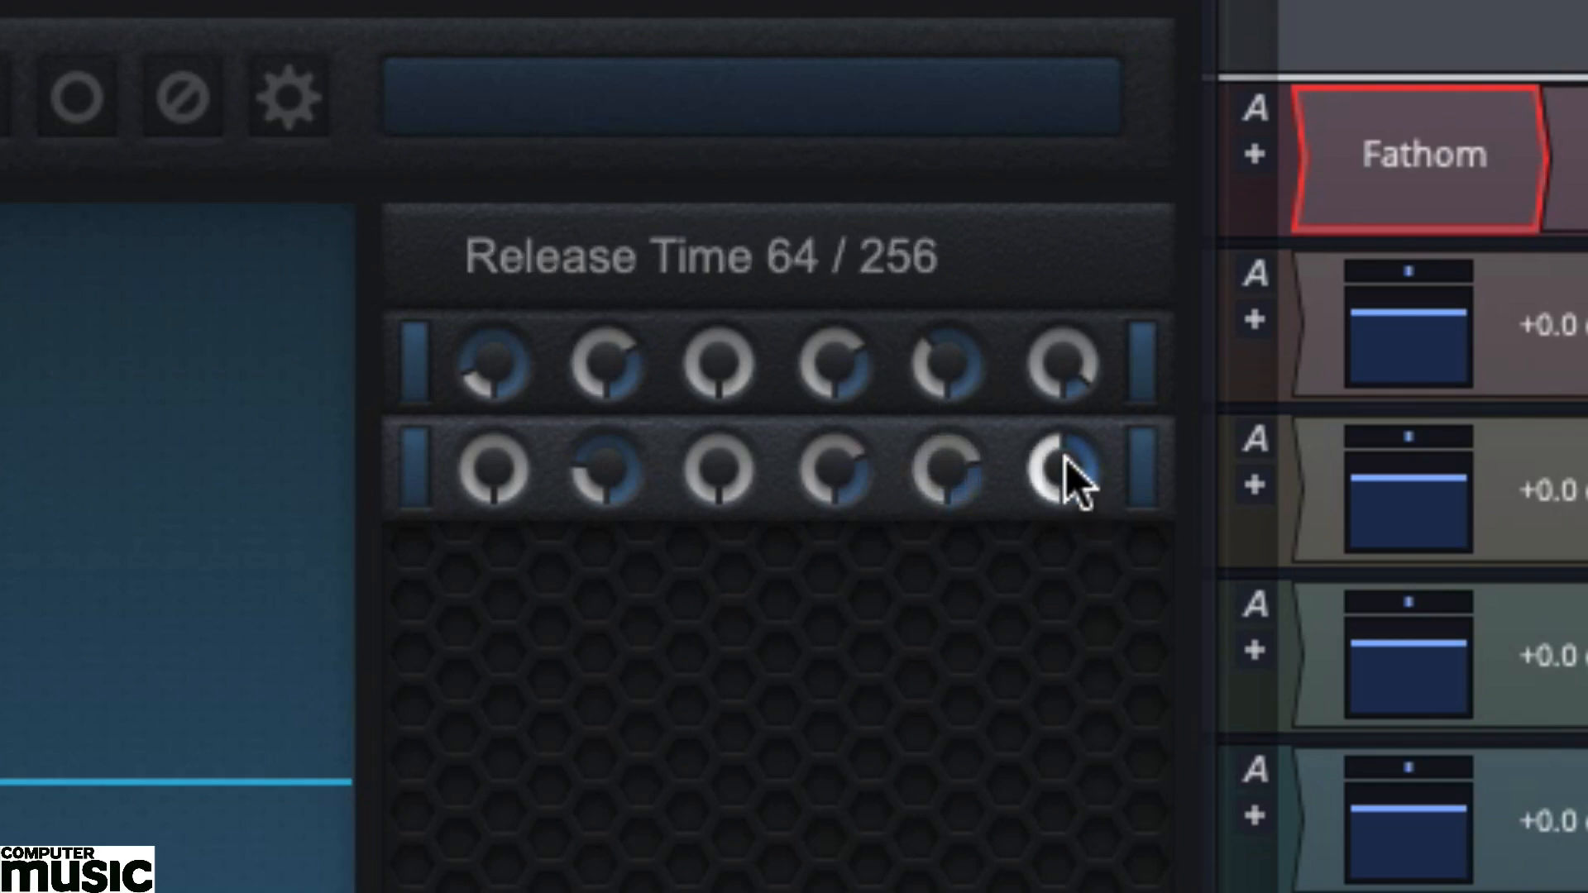
{"action": "left_click_drag", "start_coordinate": [1064, 460], "coordinate": [1074, 418]}
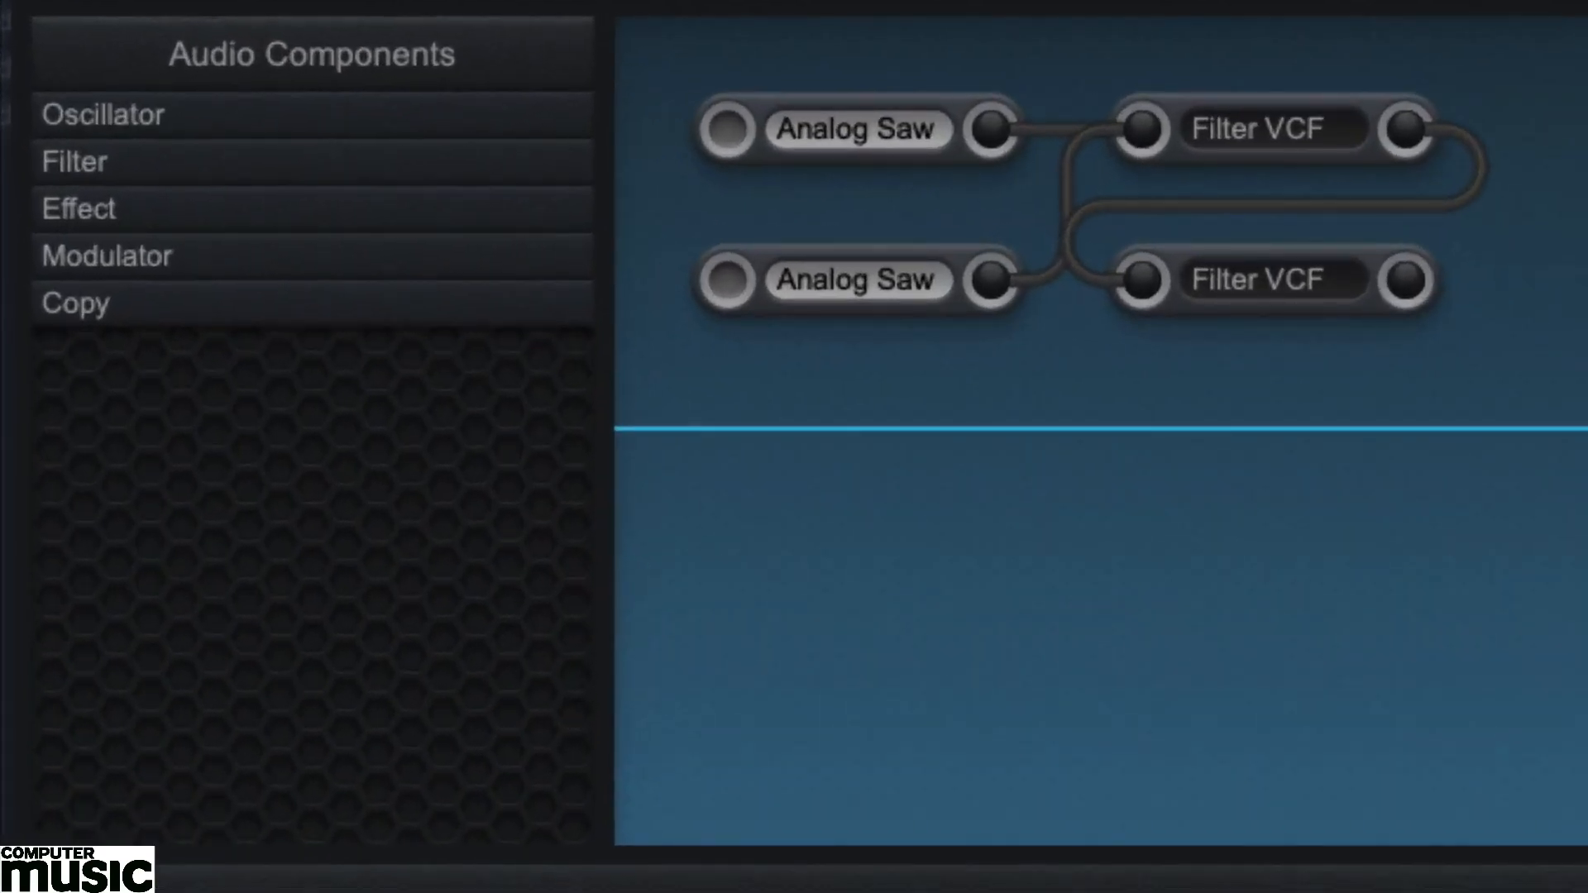
Add a Chorus Air effect fed by the low-pass filter, and raise its Depth and Feedback.
{"action": "left_click", "coordinate": [213, 206]}
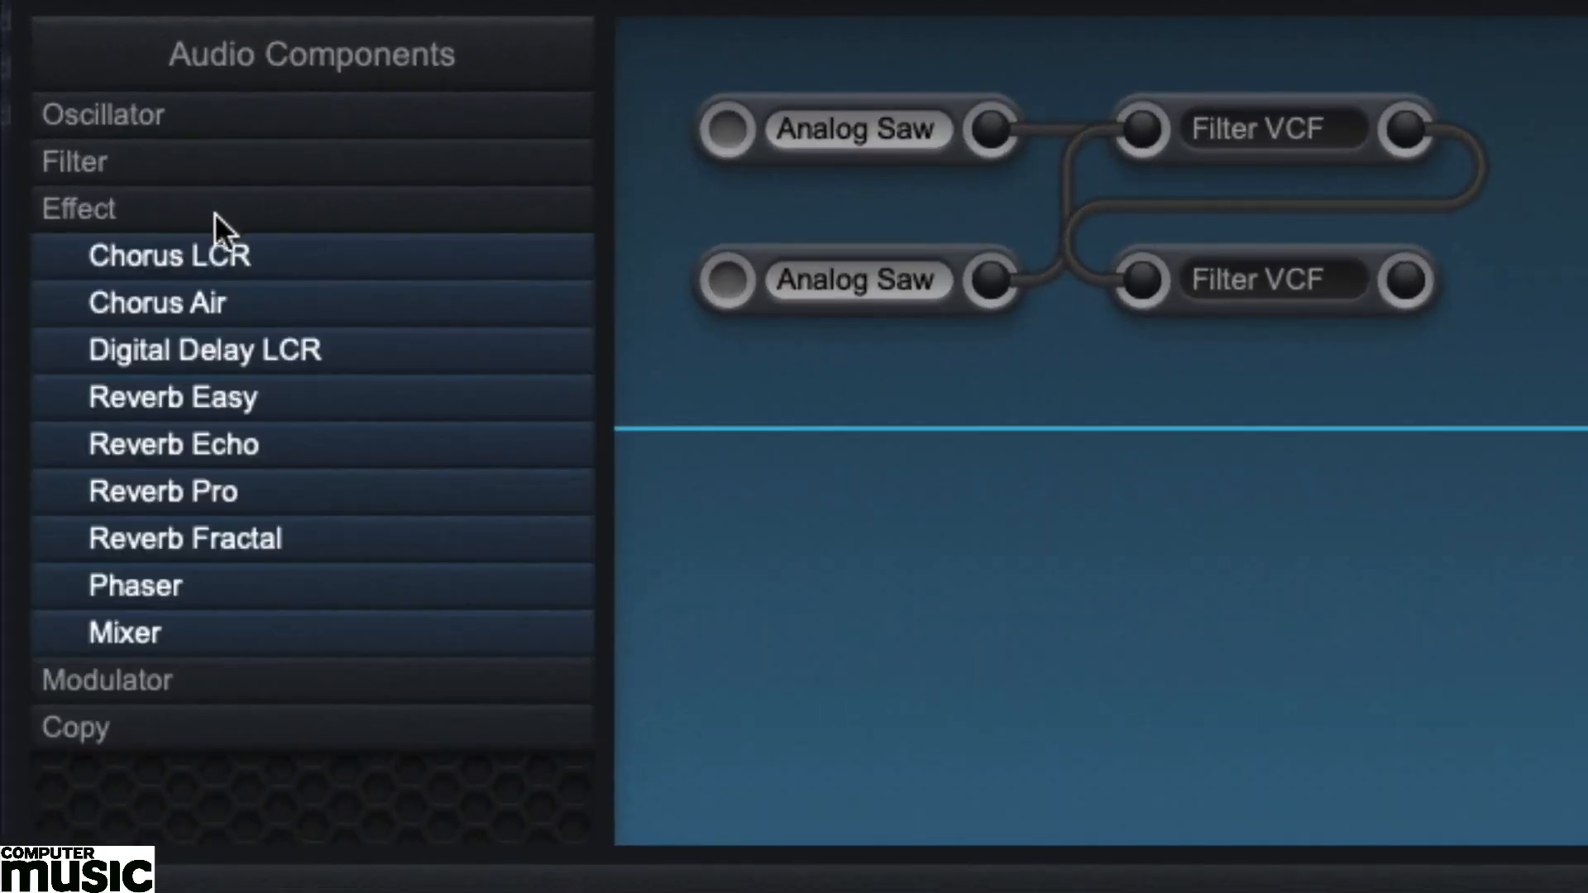
{"action": "left_click_drag", "start_coordinate": [228, 303], "coordinate": [1526, 294]}
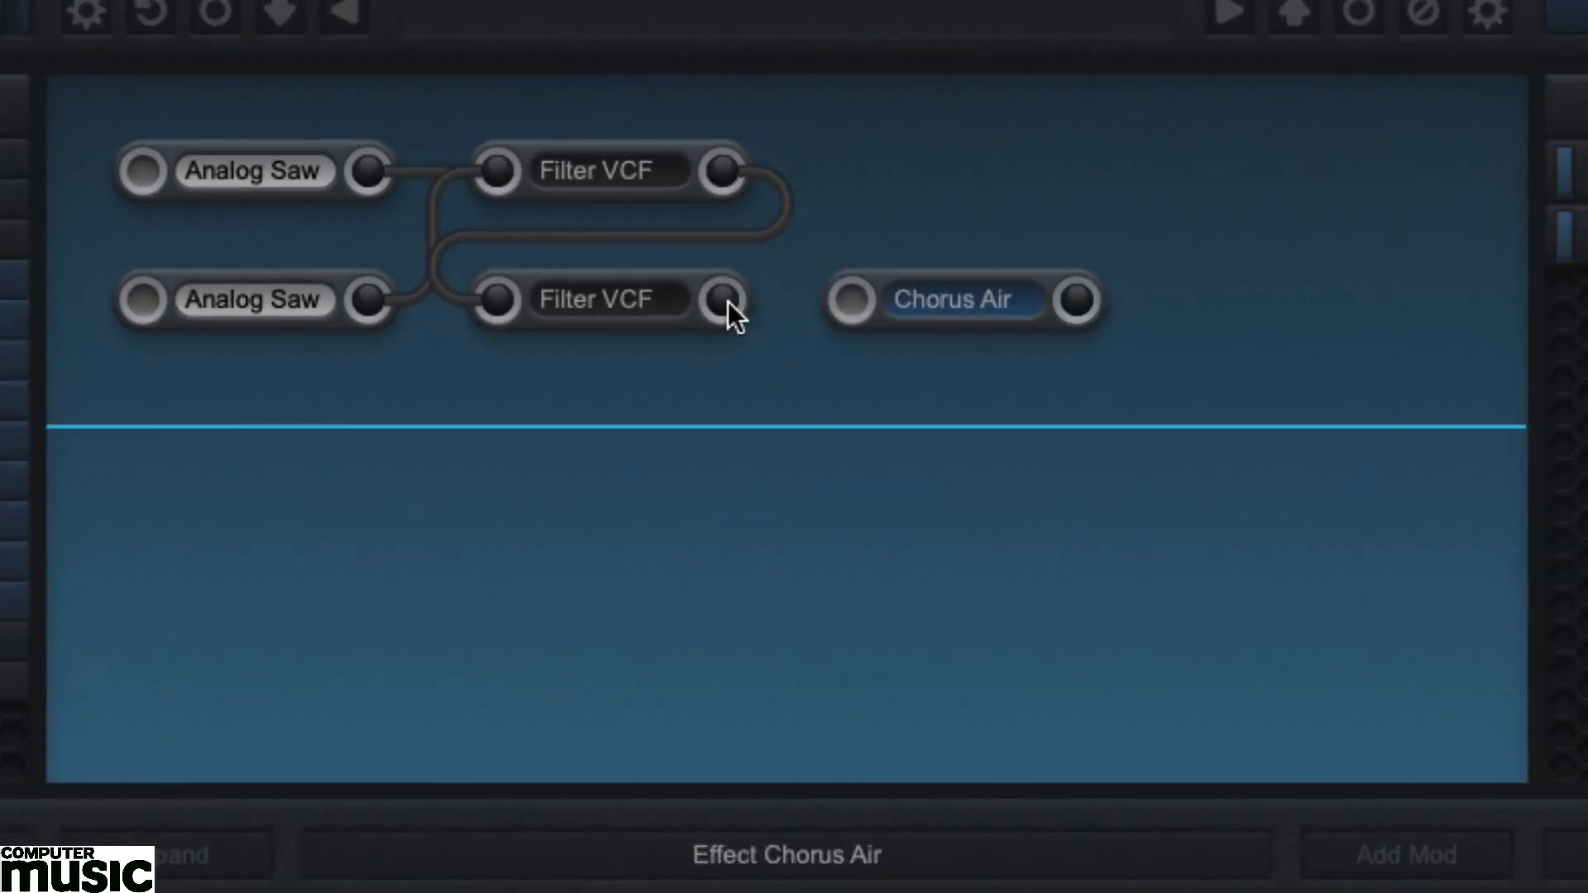
{"action": "left_click_drag", "start_coordinate": [728, 301], "coordinate": [841, 296]}
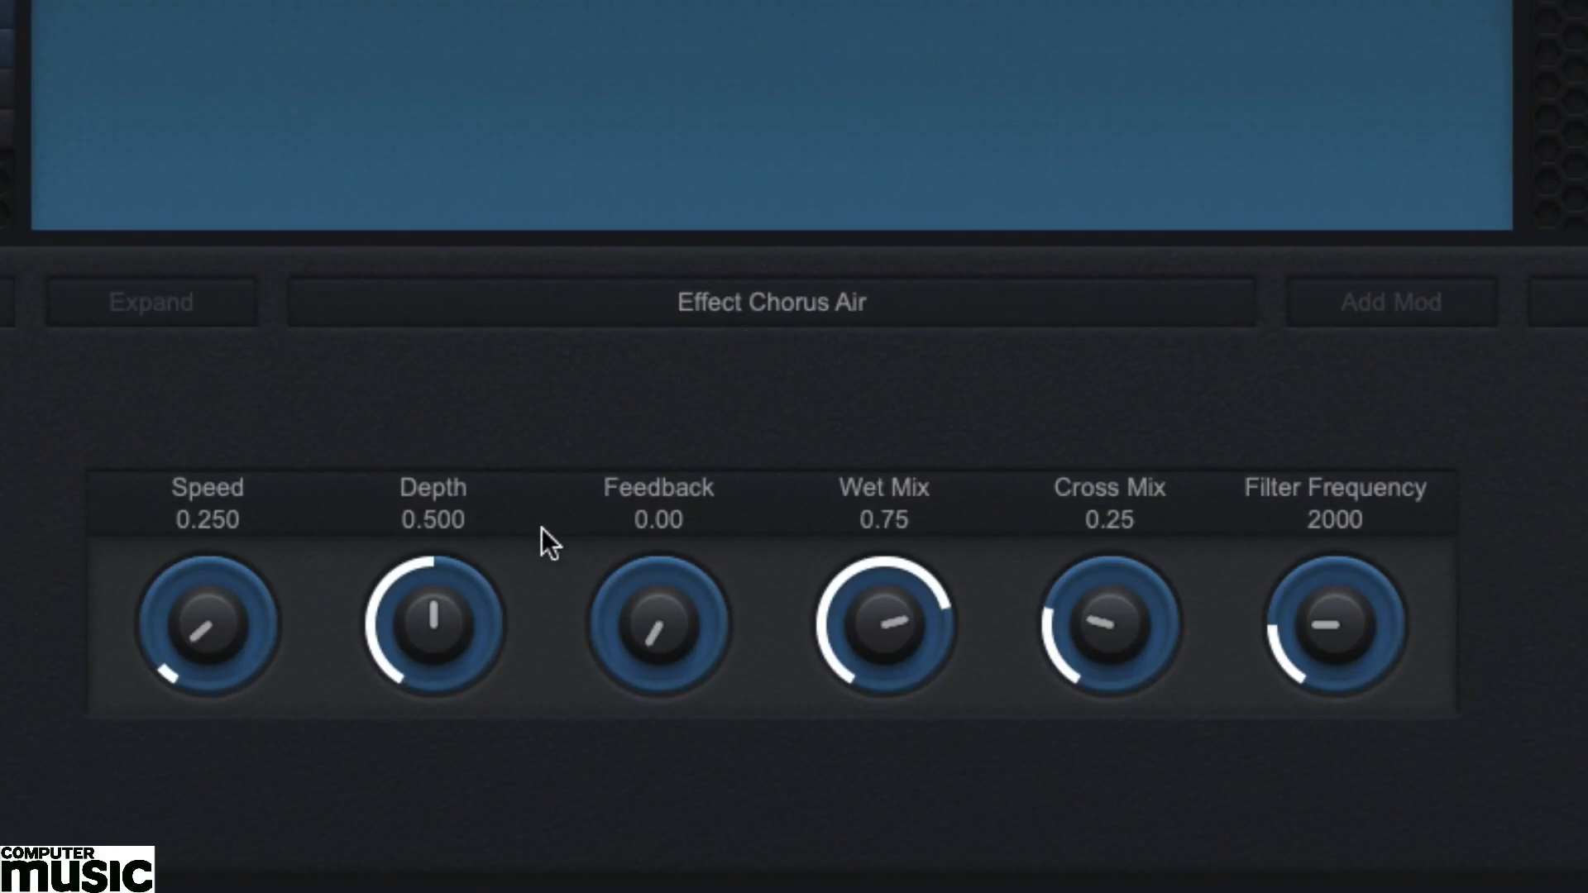
{"action": "left_click_drag", "start_coordinate": [417, 598], "coordinate": [424, 538]}
{"action": "left_click_drag", "start_coordinate": [631, 624], "coordinate": [672, 435]}
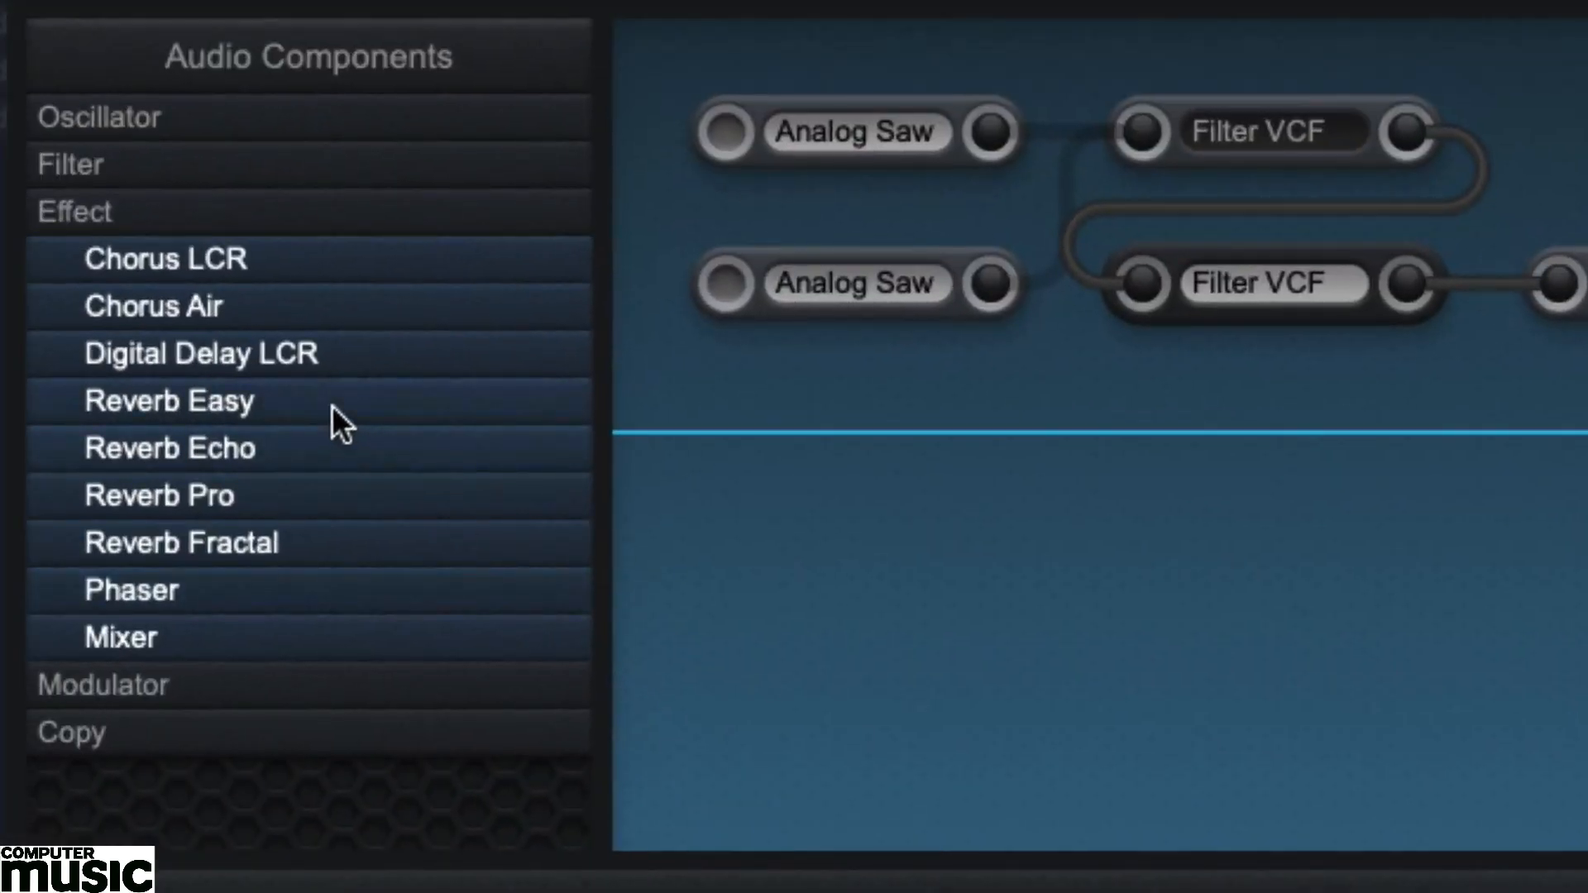
Add a Reverb Easy effect below the Chorus Air and connect the chorus output to its input.
{"action": "left_click_drag", "start_coordinate": [326, 401], "coordinate": [1577, 388]}
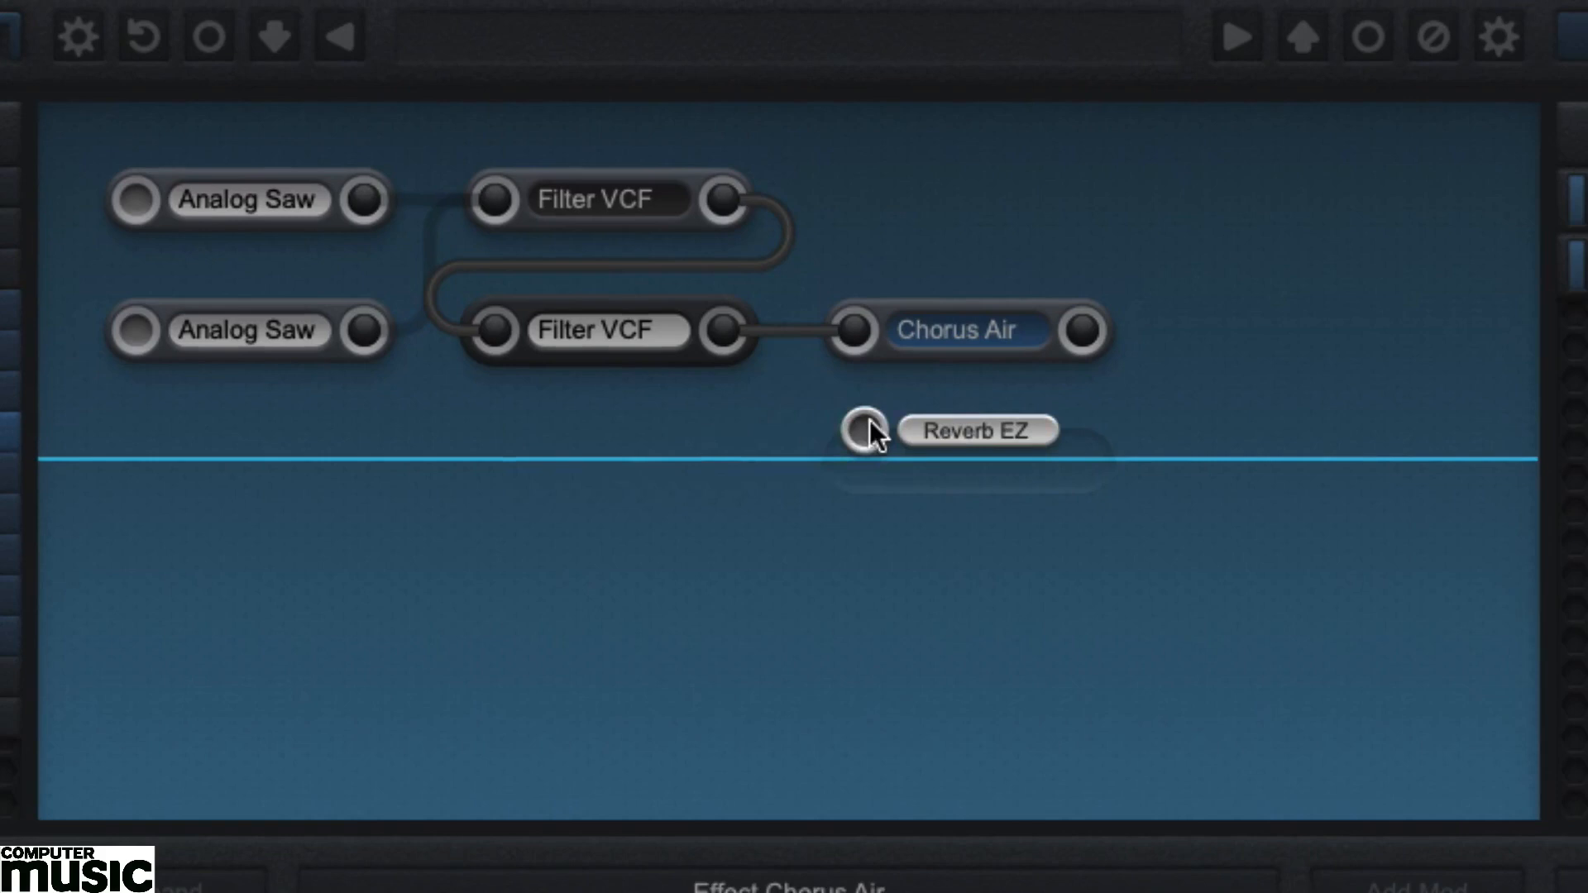
{"action": "left_click_drag", "start_coordinate": [870, 420], "coordinate": [868, 423]}
{"action": "left_click_drag", "start_coordinate": [1082, 333], "coordinate": [851, 460]}
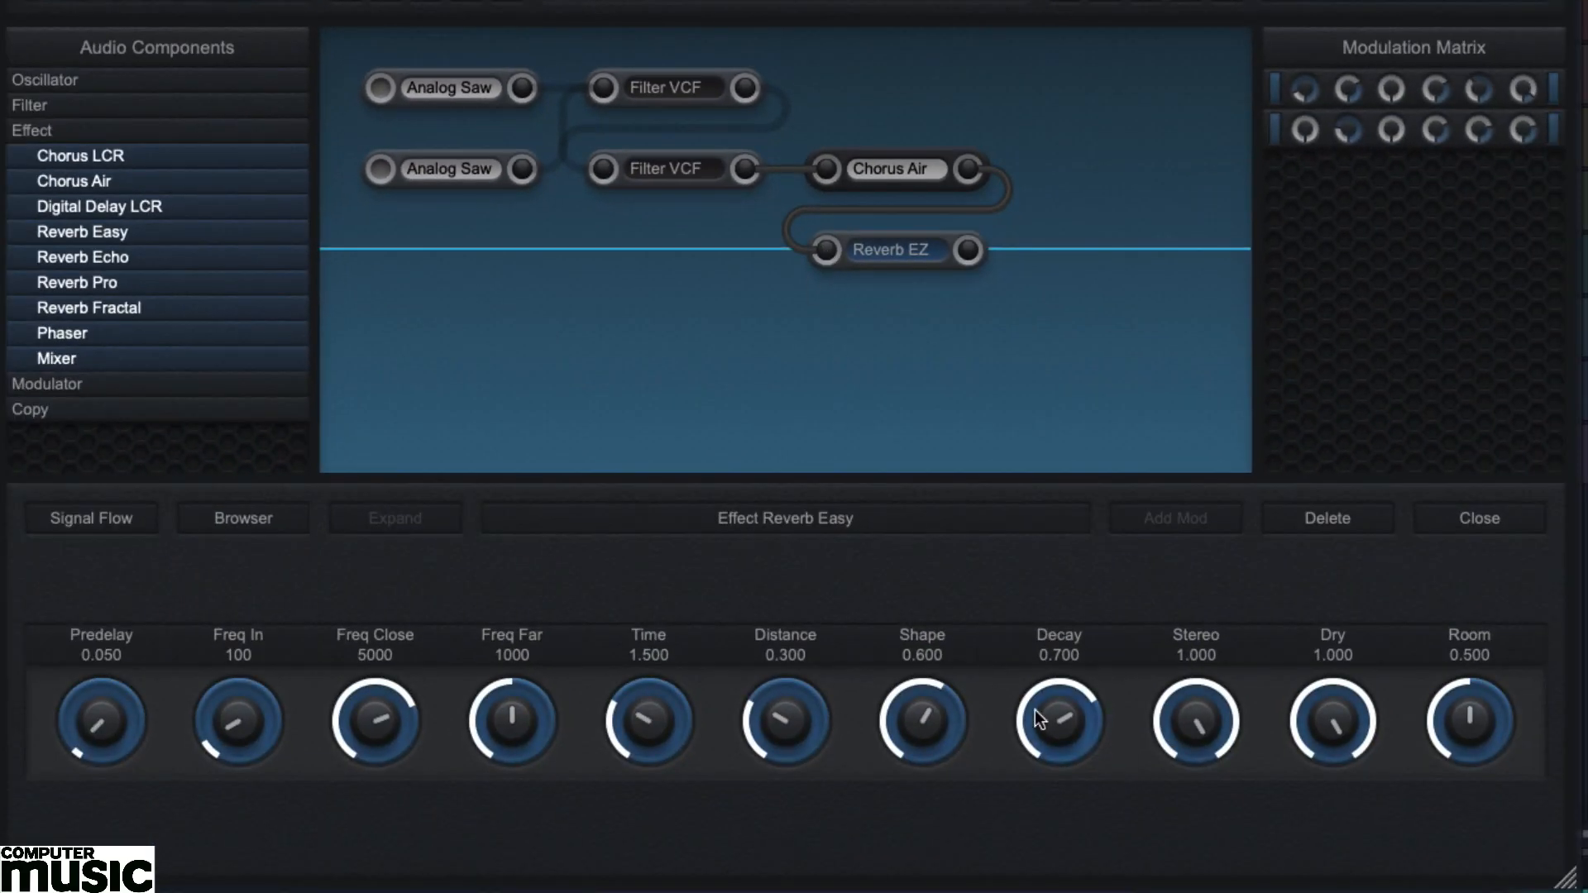
Set the Reverb Easy's Decay to 0.862, Time to 3.669 and Room to 0.860.
{"action": "left_click_drag", "start_coordinate": [1035, 709], "coordinate": [1040, 687]}
{"action": "left_click_drag", "start_coordinate": [628, 708], "coordinate": [637, 633]}
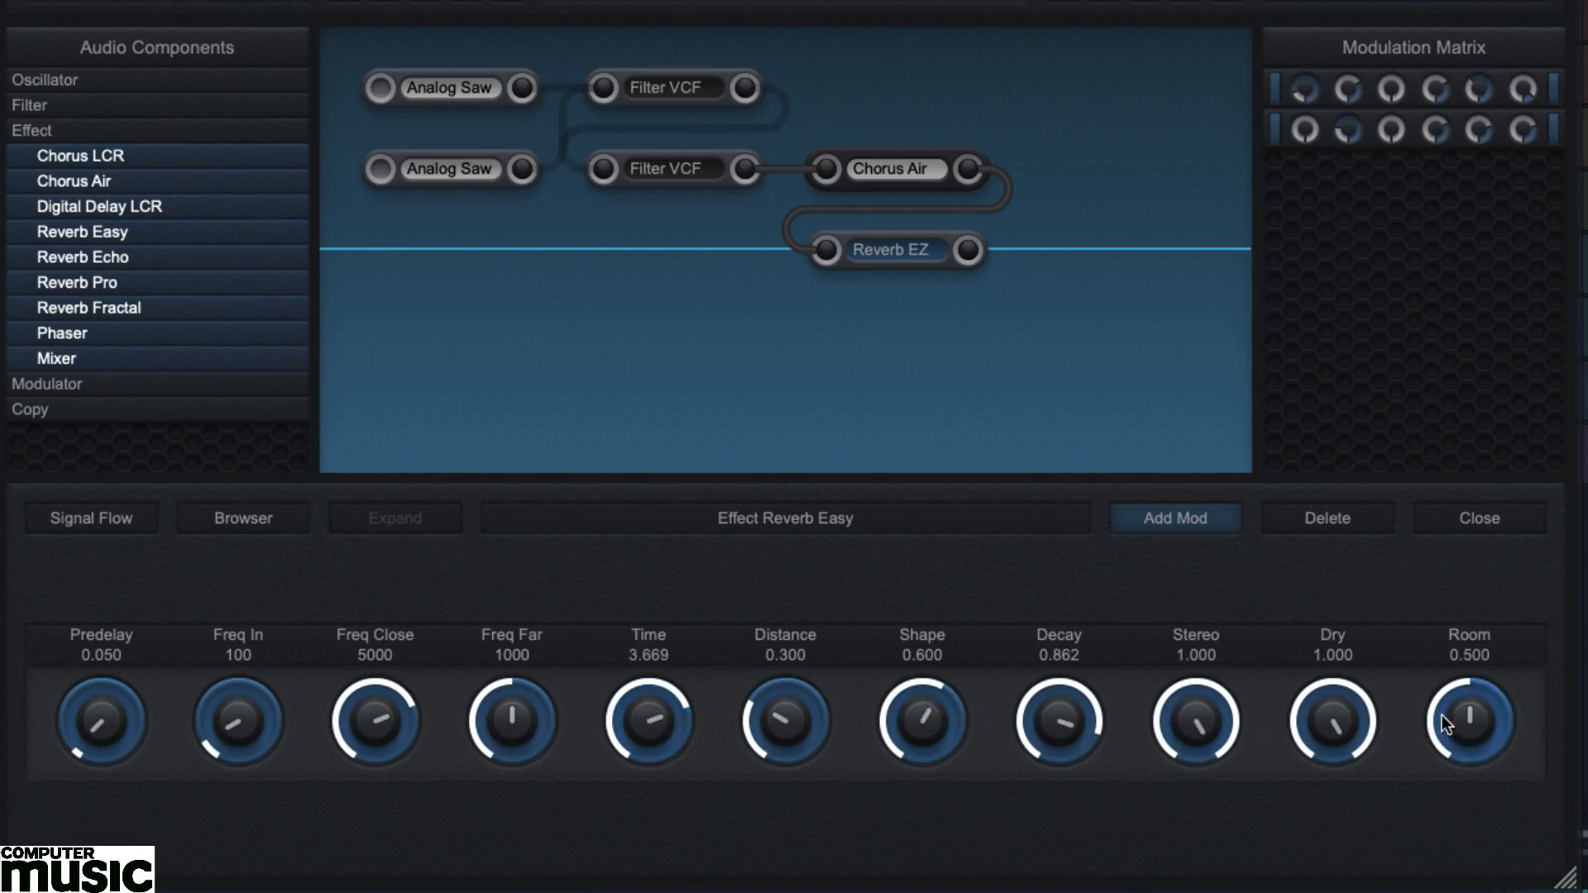
{"action": "left_click_drag", "start_coordinate": [1442, 714], "coordinate": [1452, 652]}
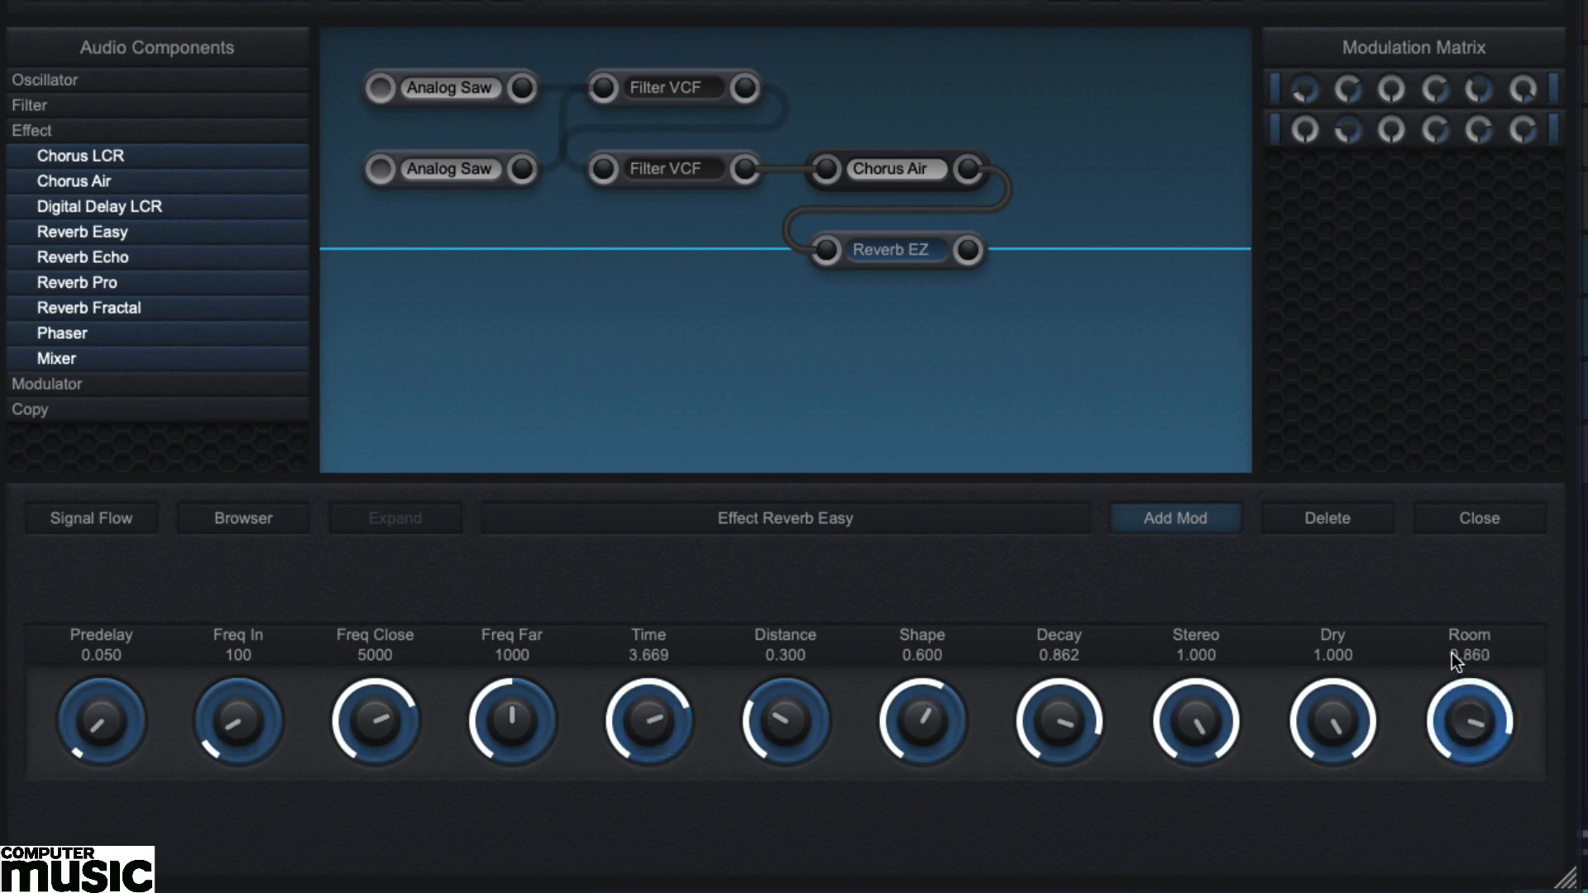